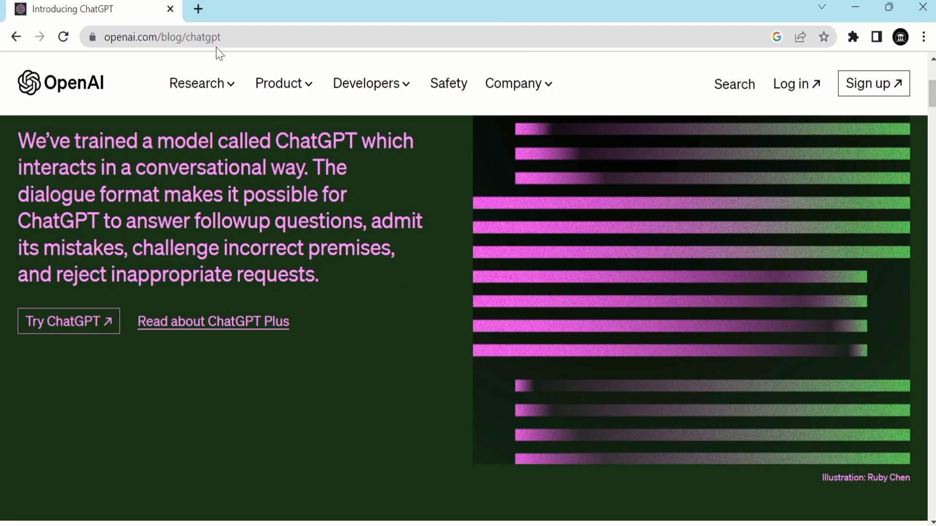
- Open a new browser tab and search Google for "chat gpt"
{"action": "left_click", "coordinate": [200, 11]}
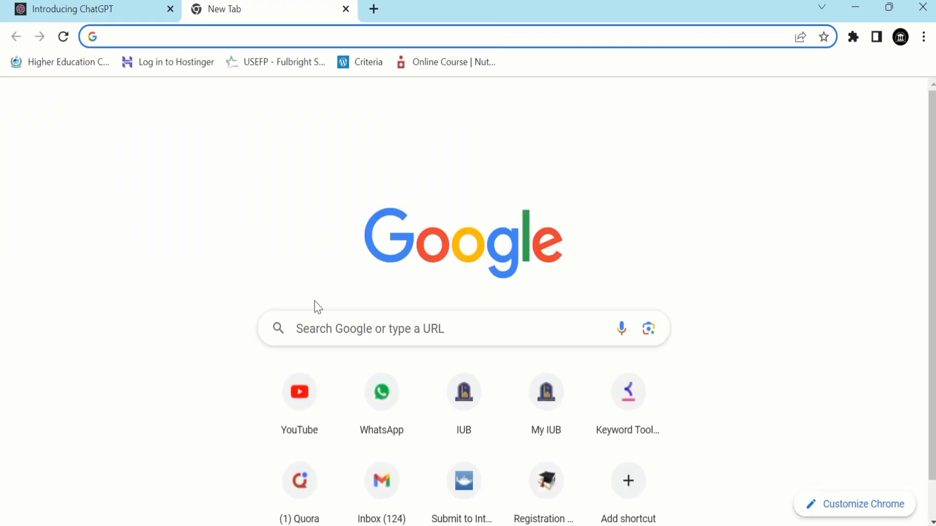
{"action": "left_click", "coordinate": [327, 322]}
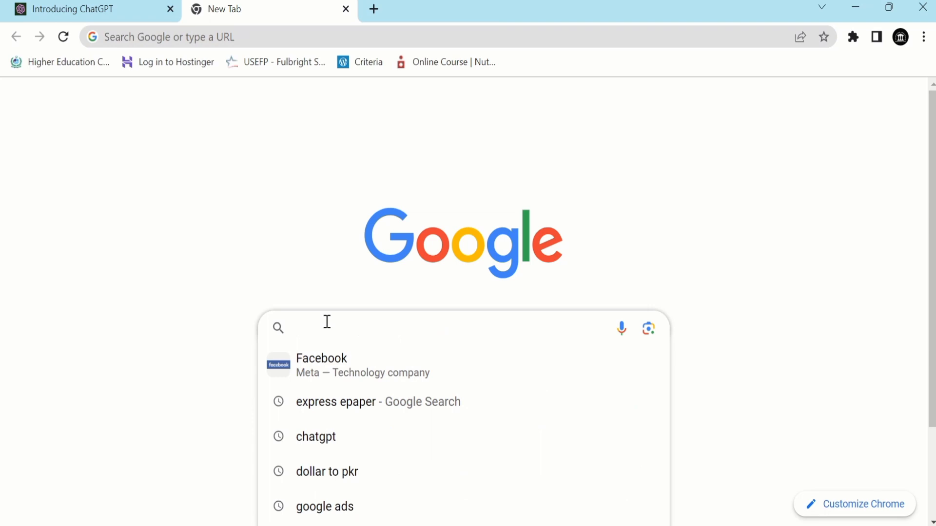
{"action": "type", "text": "chat g"}
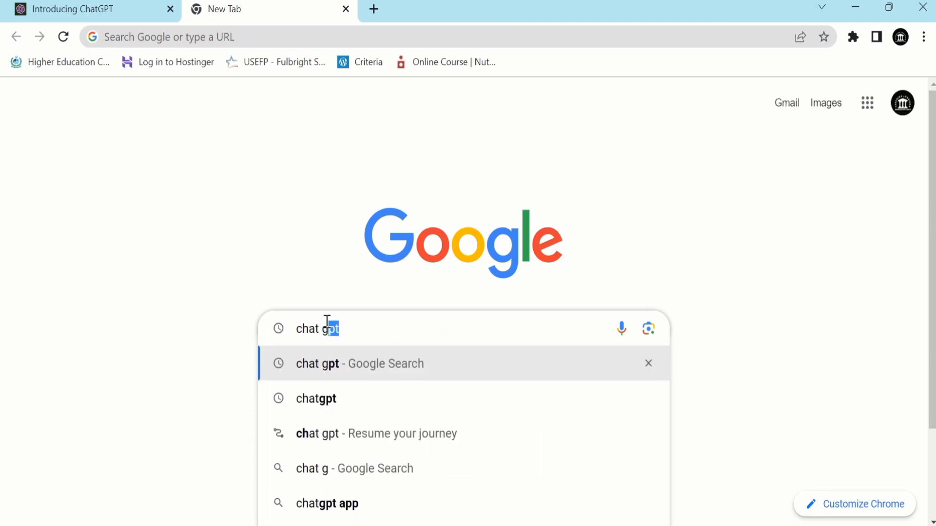
{"action": "type", "text": "pt"}
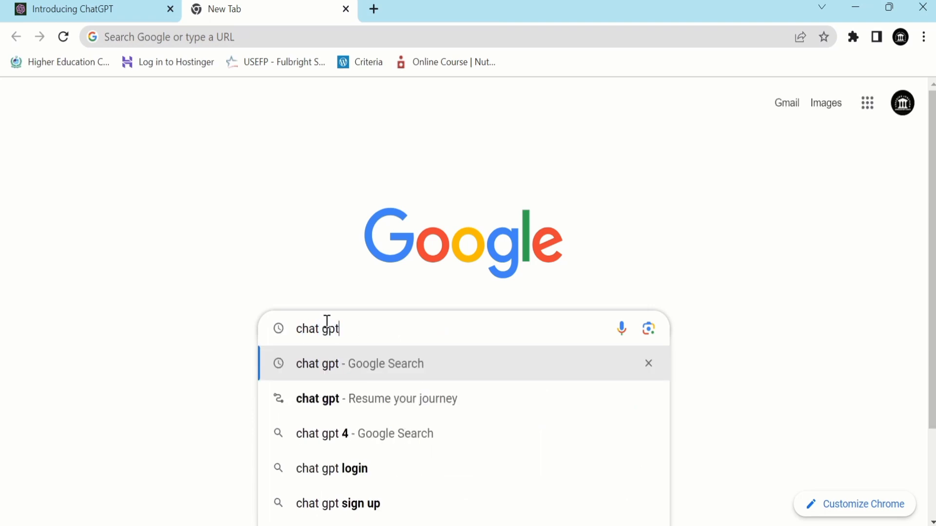
{"action": "key", "text": "Return"}
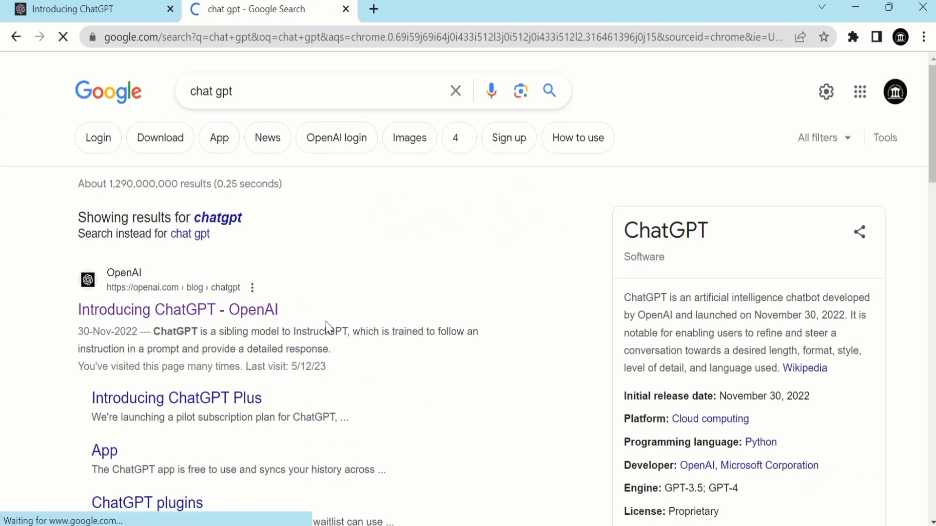
- Open OpenAI's "Introducing ChatGPT" page from the search results and launch ChatGPT from it
{"action": "left_click", "coordinate": [251, 312]}
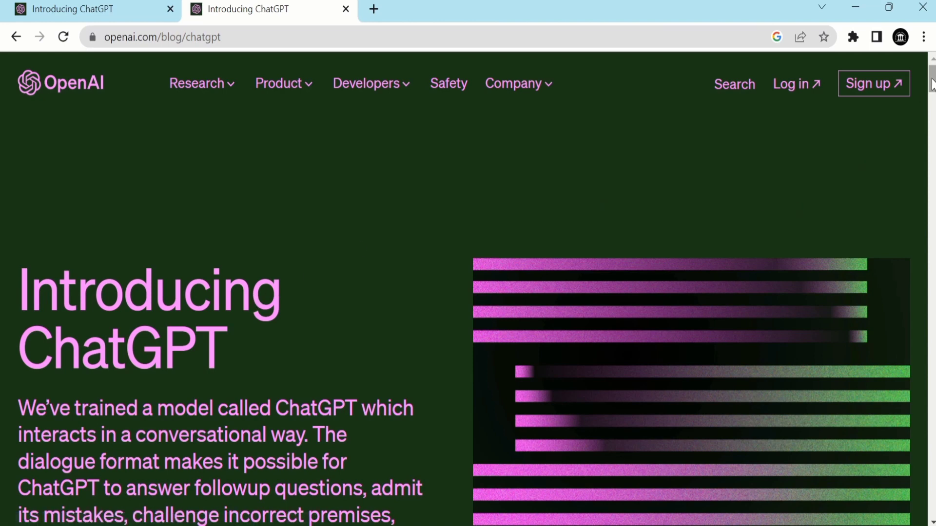
{"action": "left_click_drag", "start_coordinate": [932, 85], "coordinate": [931, 93]}
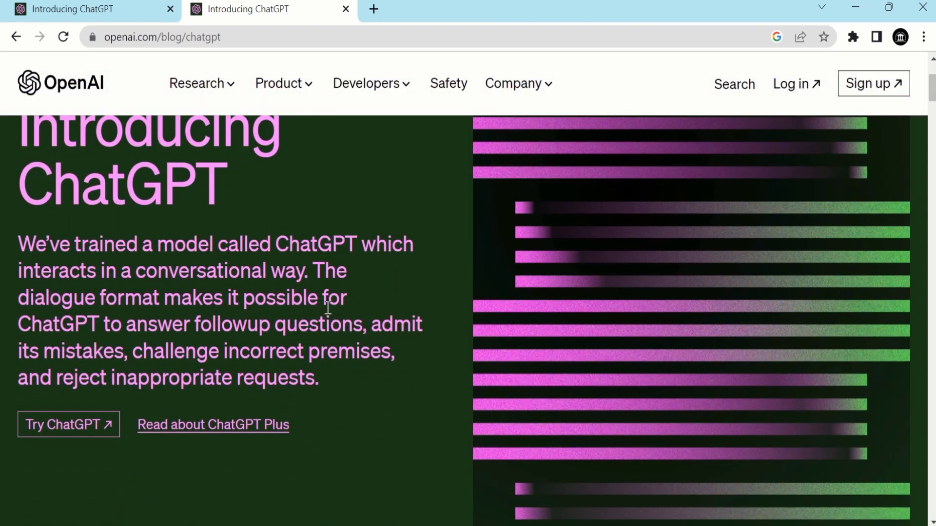
{"action": "left_click", "coordinate": [76, 429]}
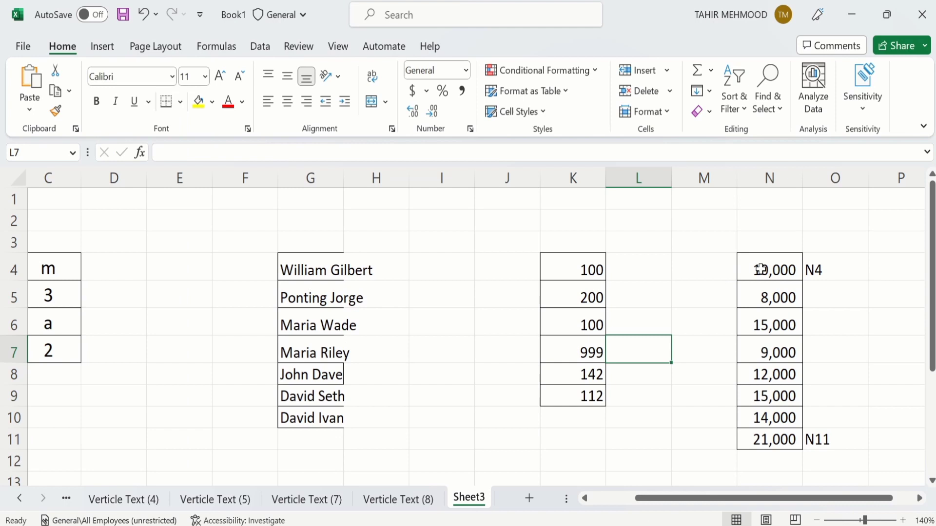
- In Excel, examine the numbers in N4:N11 on Sheet3 and view the Insert Function dialog from cell M5 without inserting a function
{"action": "left_click", "coordinate": [763, 269]}
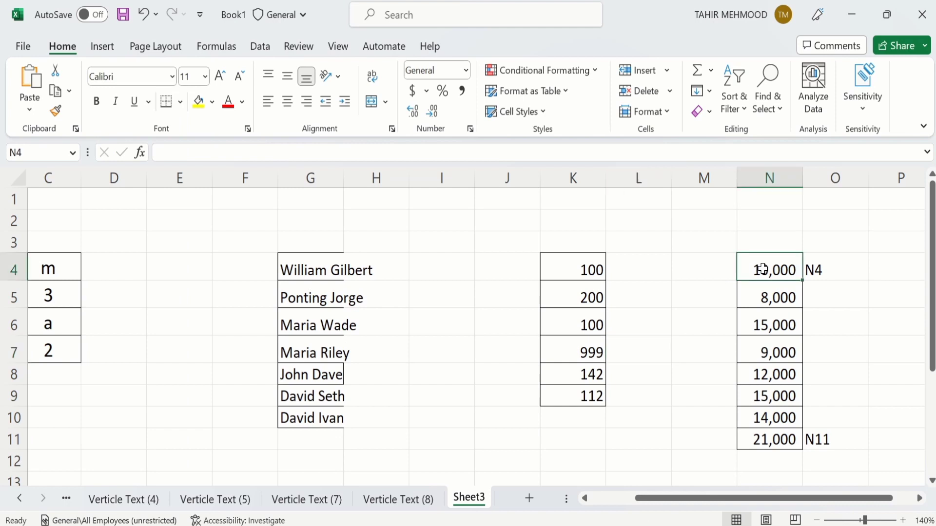
{"action": "left_click_drag", "start_coordinate": [763, 269], "coordinate": [764, 429]}
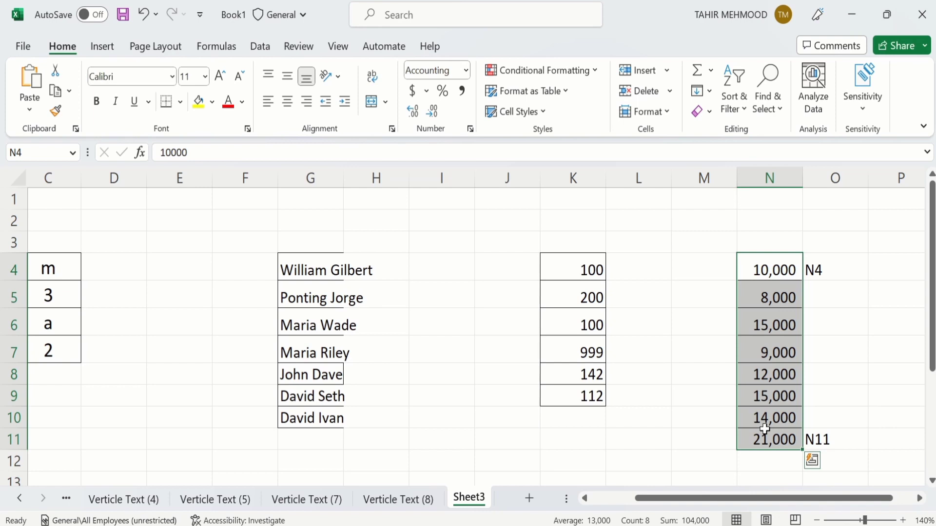
{"action": "left_click", "coordinate": [696, 301]}
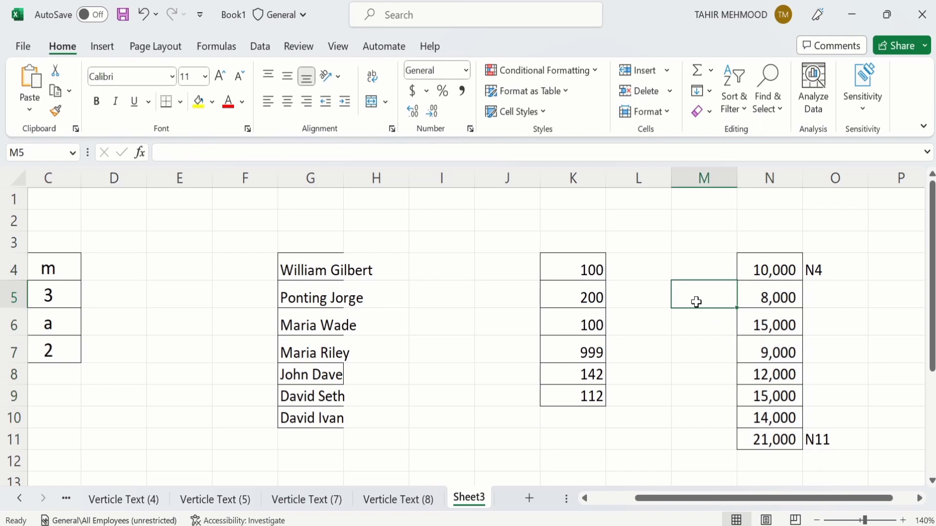
{"action": "left_click", "coordinate": [142, 155]}
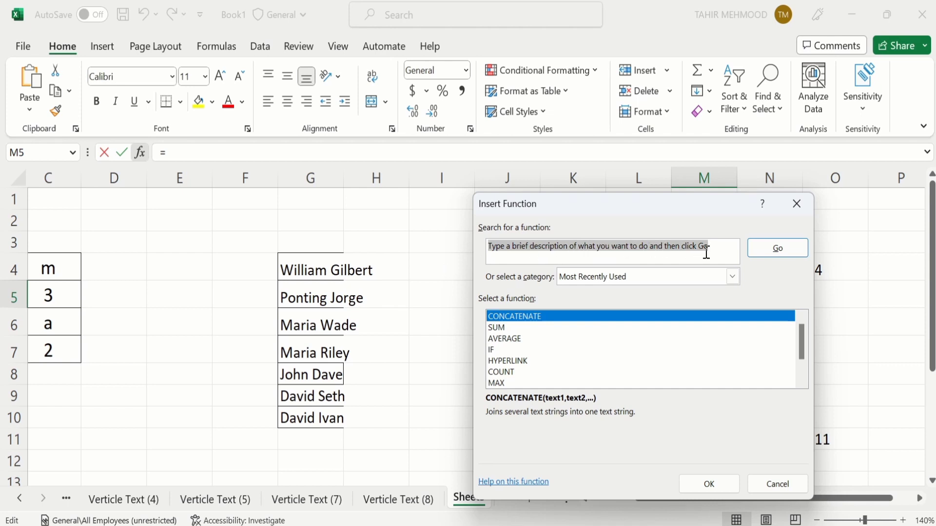
{"action": "left_click", "coordinate": [802, 206]}
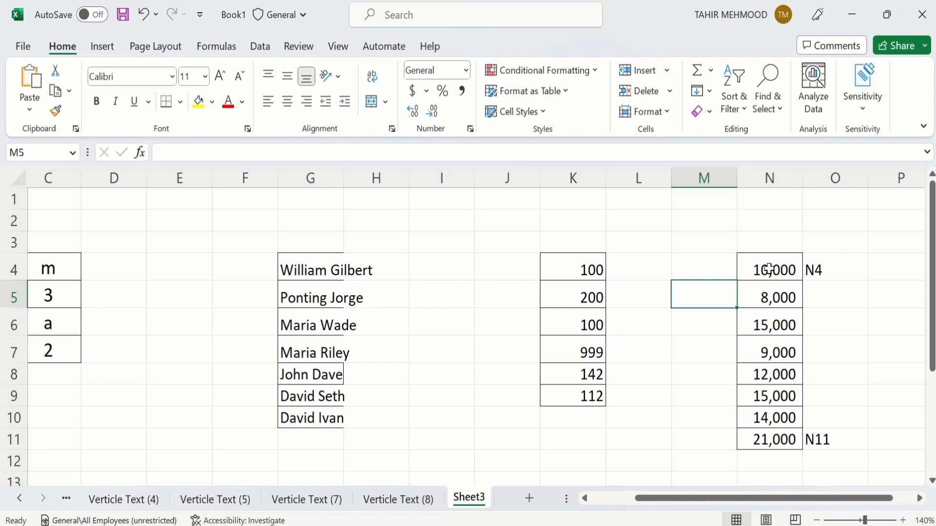
- Check the cell addresses of the first and last numbers in column N
{"action": "left_click", "coordinate": [769, 269]}
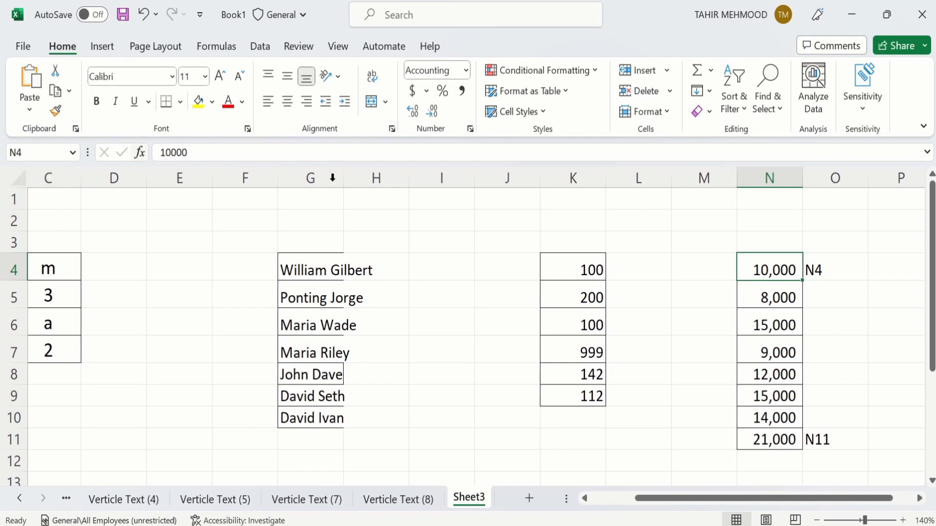
{"action": "left_click", "coordinate": [763, 441]}
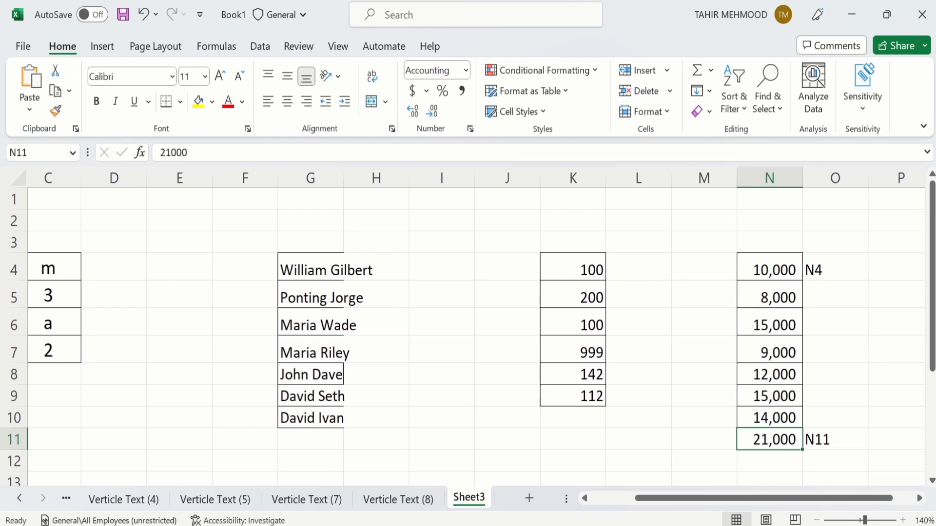
- Switch to ChatGPT and start the message with "I am interested to find minimum value in excel. The range of cell is"
{"action": "left_click", "coordinate": [713, 525]}
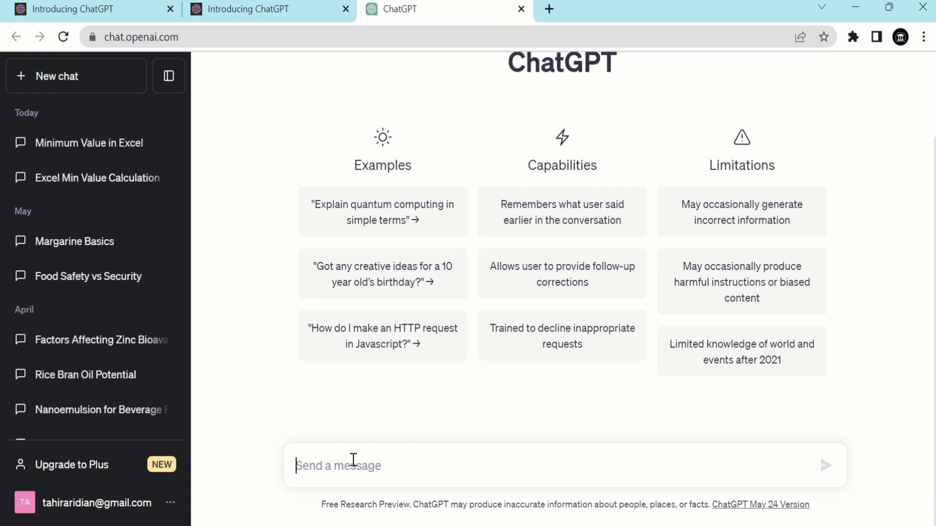
{"action": "type", "text": "I"}
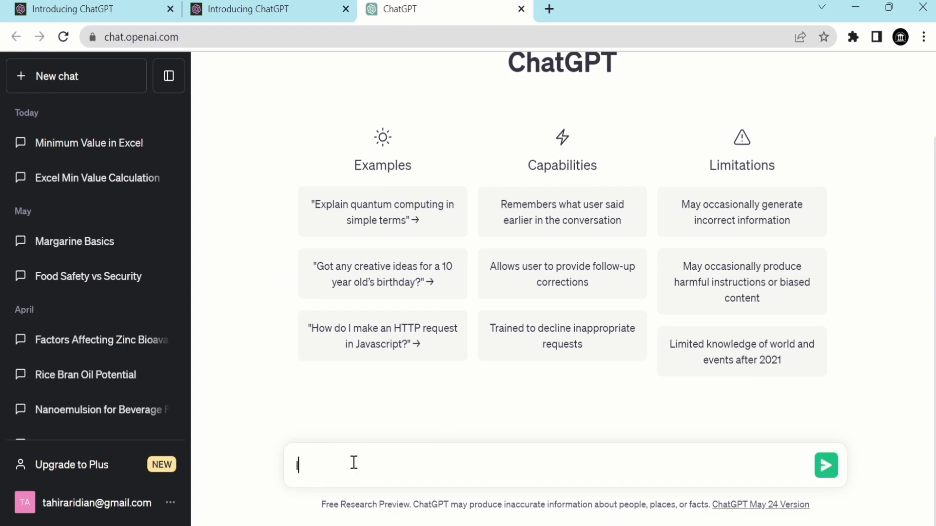
{"action": "type", "text": " am interested to "}
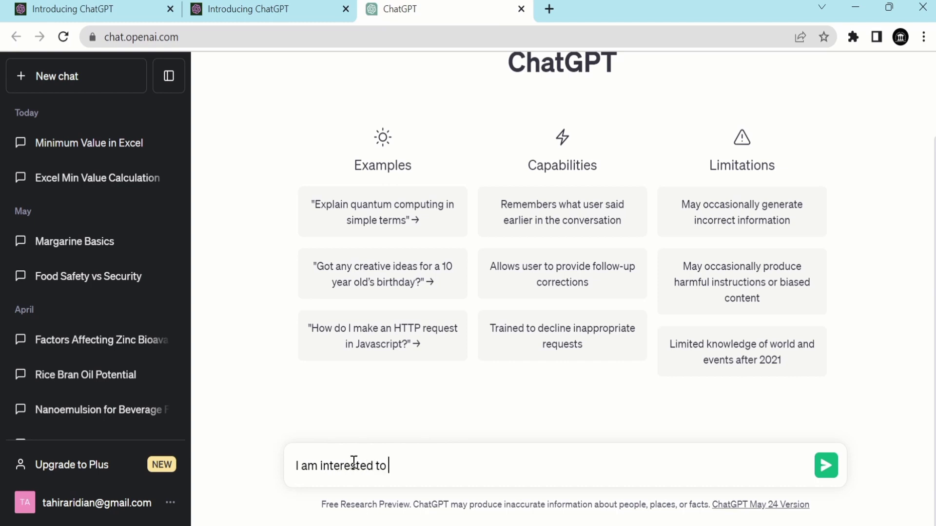
{"action": "type", "text": "find minimum va"}
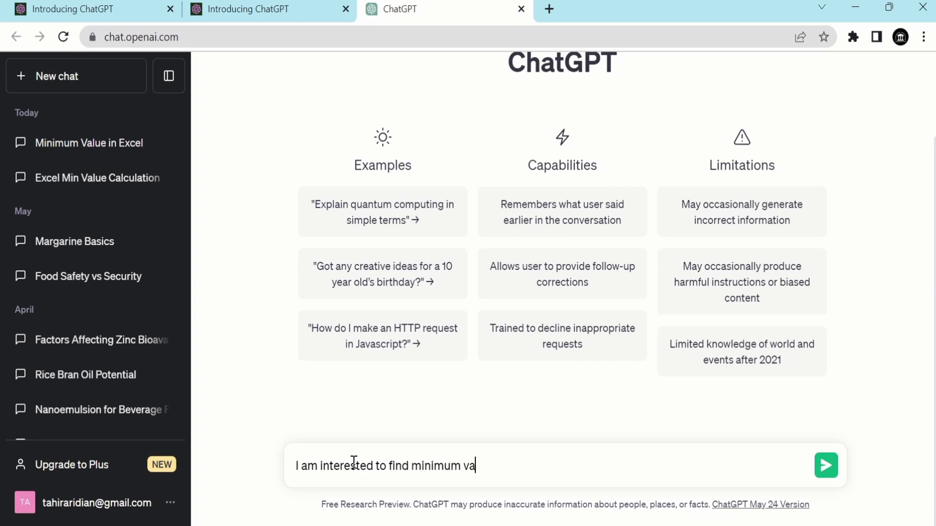
{"action": "type", "text": "lue in excel."}
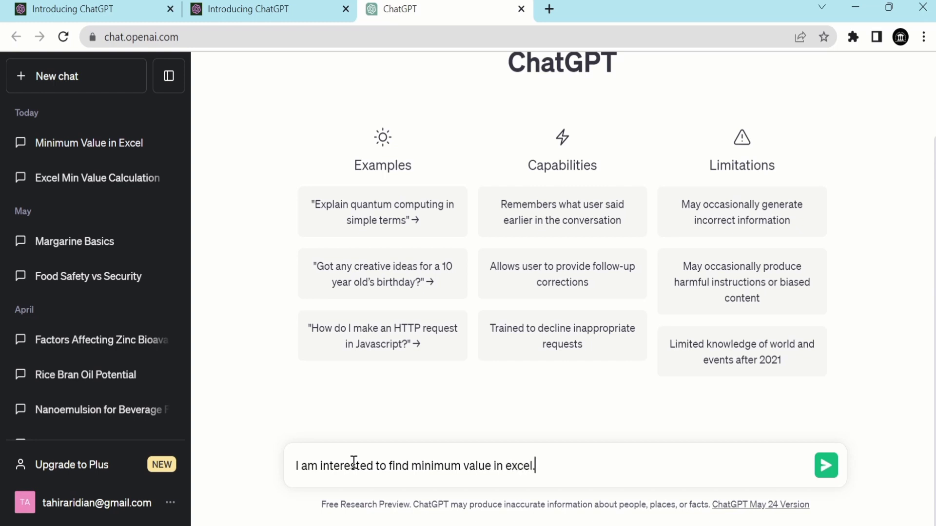
{"action": "type", "text": " The range of ce"}
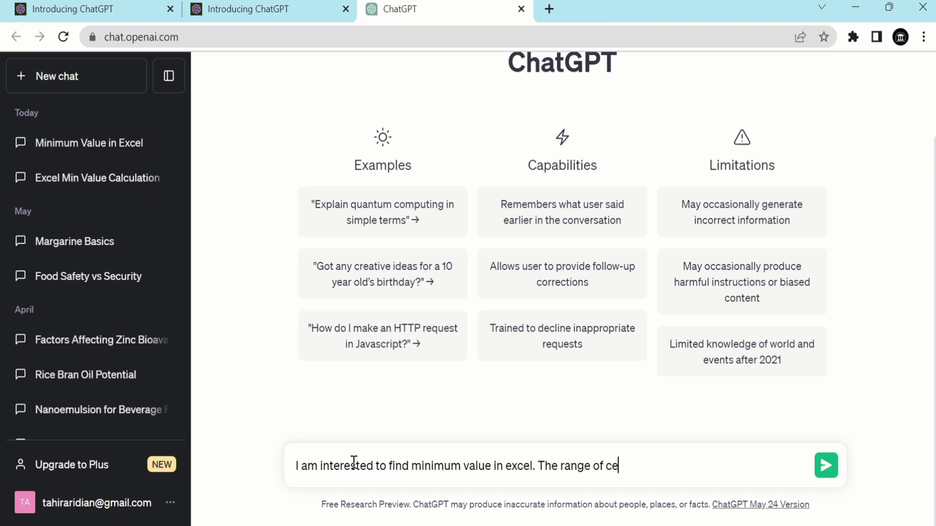
{"action": "type", "text": "ll is"}
{"action": "key", "text": "BackSpace"}
{"action": "type", "text": "s"}
- Check the number range in the Excel sheet and complete the ChatGPT message's range sentence with "N4 to N11."
{"action": "left_click", "coordinate": [650, 525]}
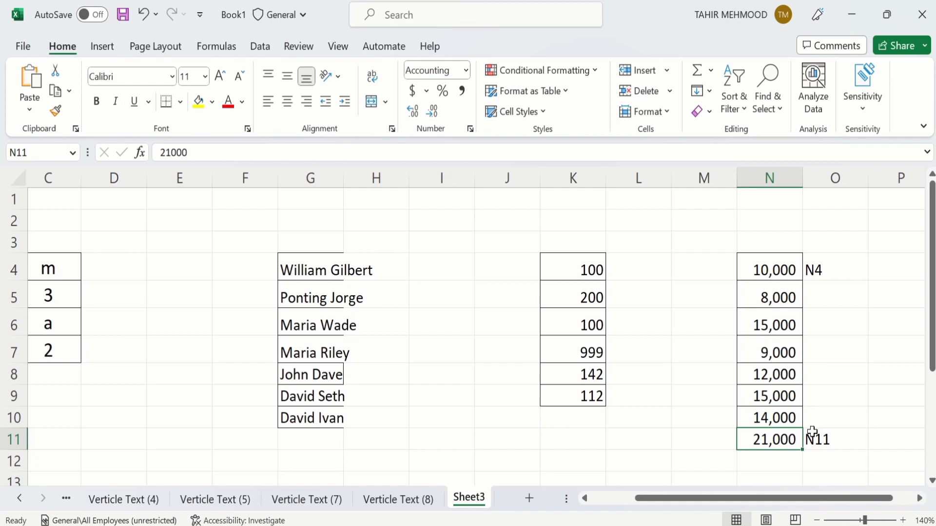
{"action": "mouse_move", "coordinate": [681, 525]}
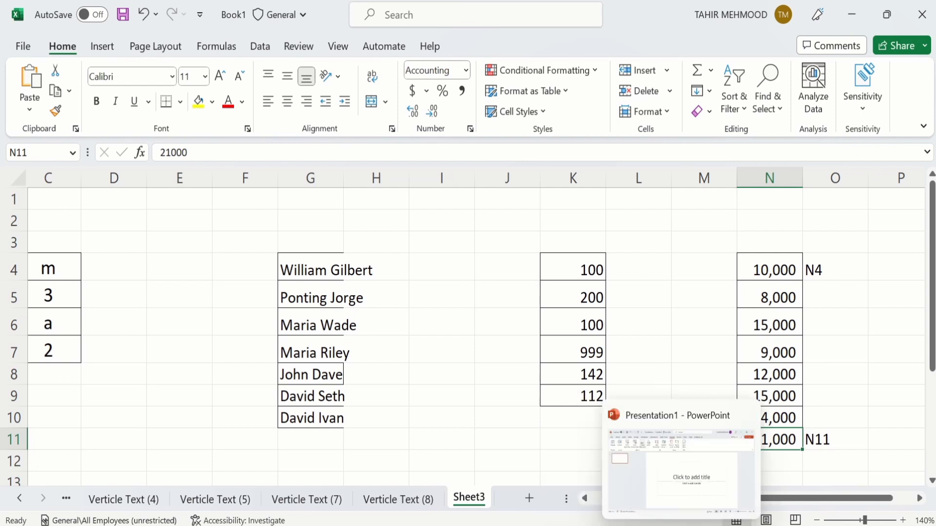
{"action": "key", "text": "alt+Tab"}
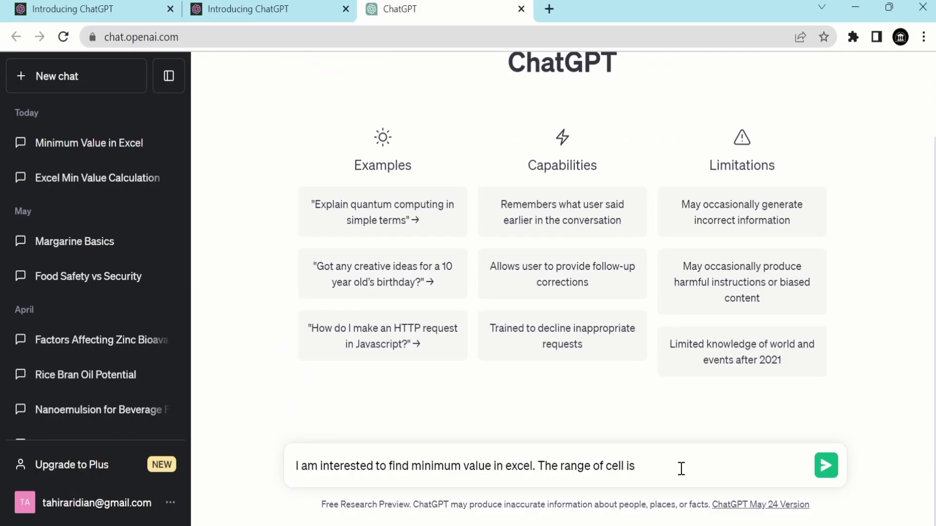
{"action": "type", "text": "N4 TO"}
{"action": "key", "text": "BackSpace"}
{"action": "type", "text": "to N11"}
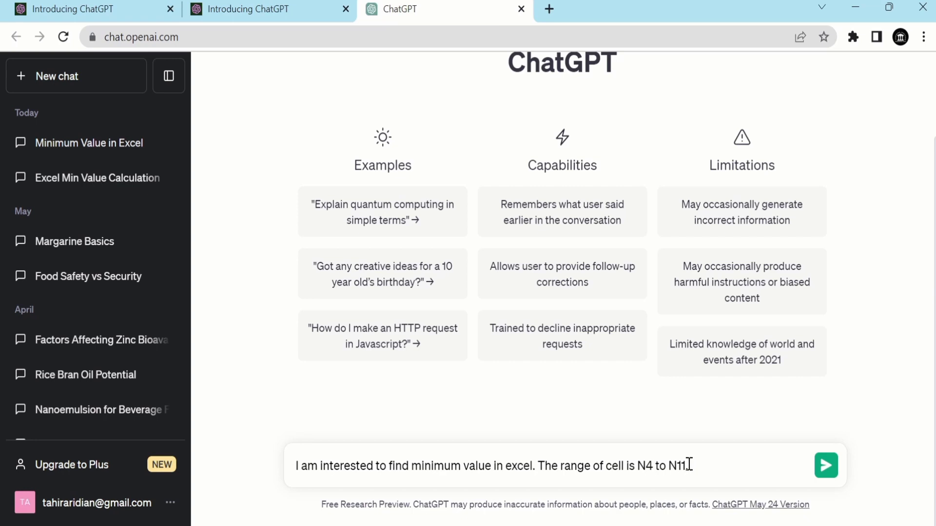
{"action": "type", "text": "."}
- Add "Please generate a formula to find minimum value" to the message and send it
{"action": "type", "text": "Please generat"}
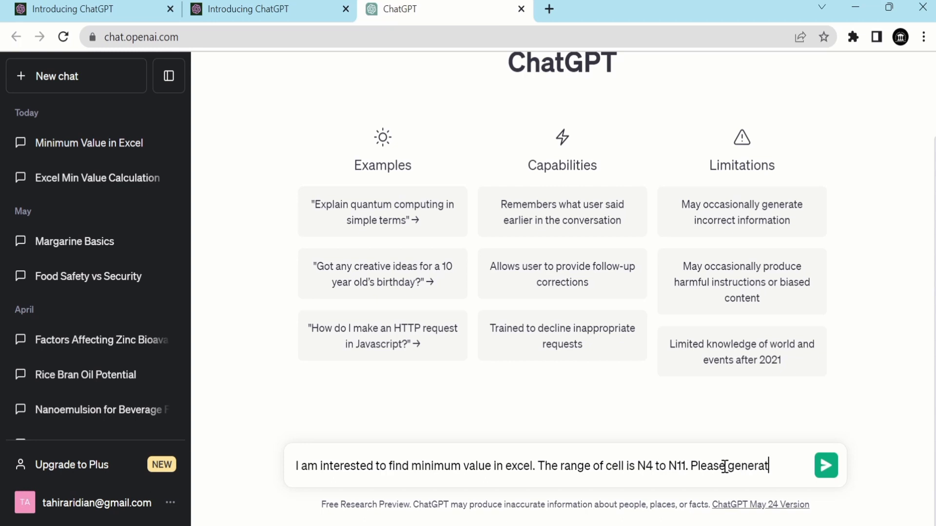
{"action": "type", "text": "e a formula t"}
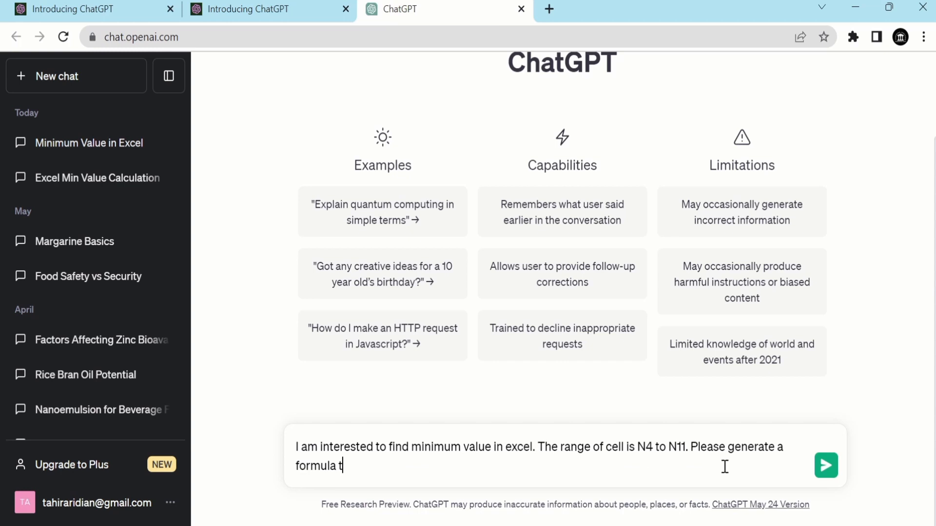
{"action": "type", "text": "o find minimum v"}
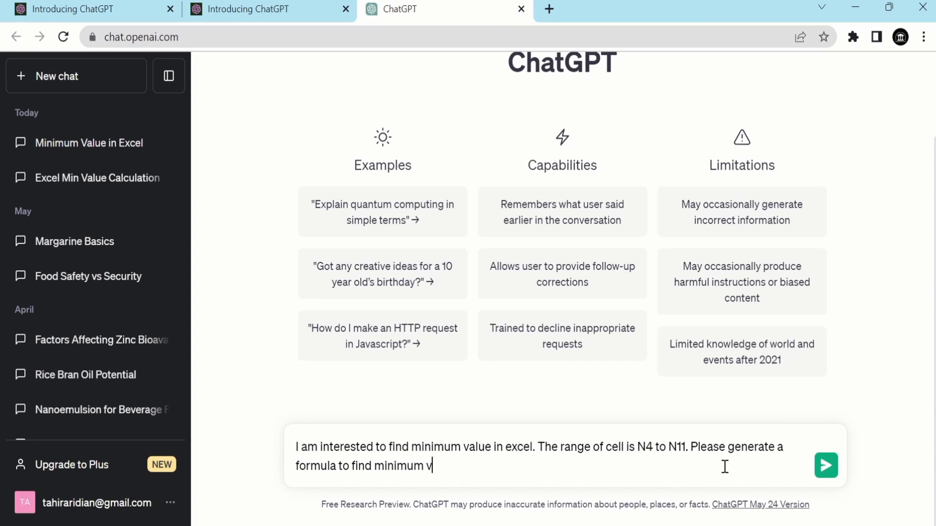
{"action": "type", "text": "alue"}
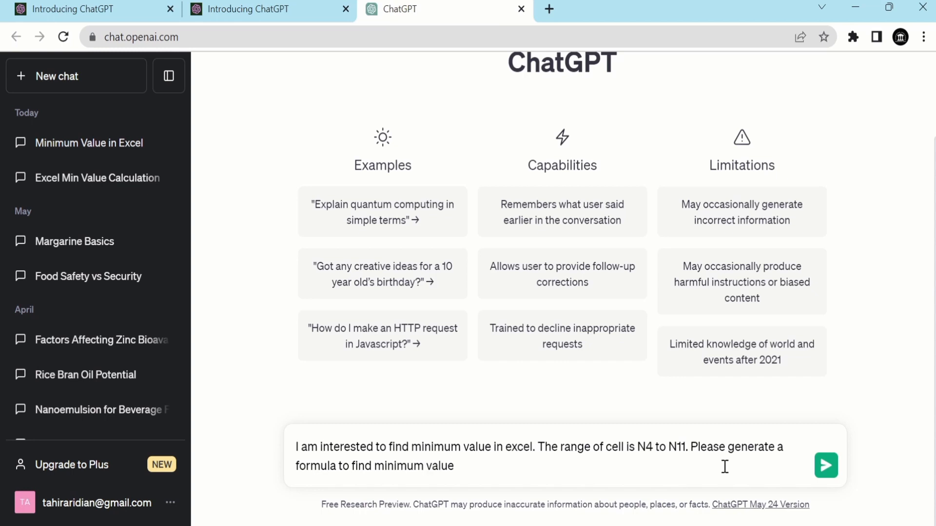
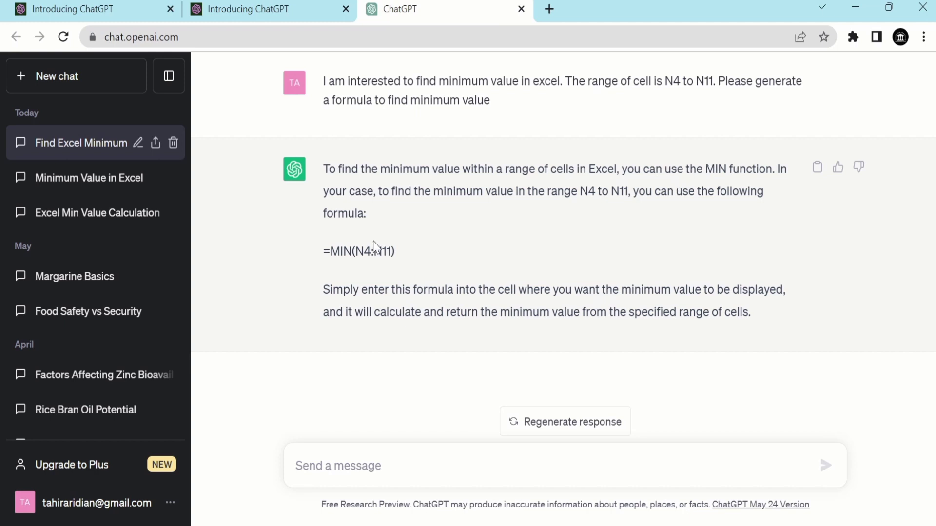
- Copy the formula =MIN(N4:N11) from ChatGPT's response
{"action": "left_click_drag", "start_coordinate": [325, 250], "coordinate": [390, 249]}
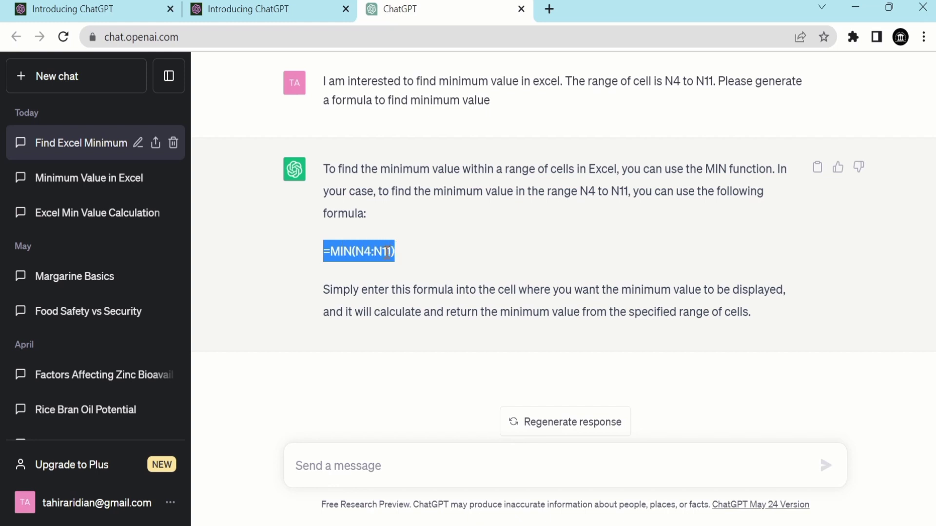
{"action": "right_click", "coordinate": [387, 252]}
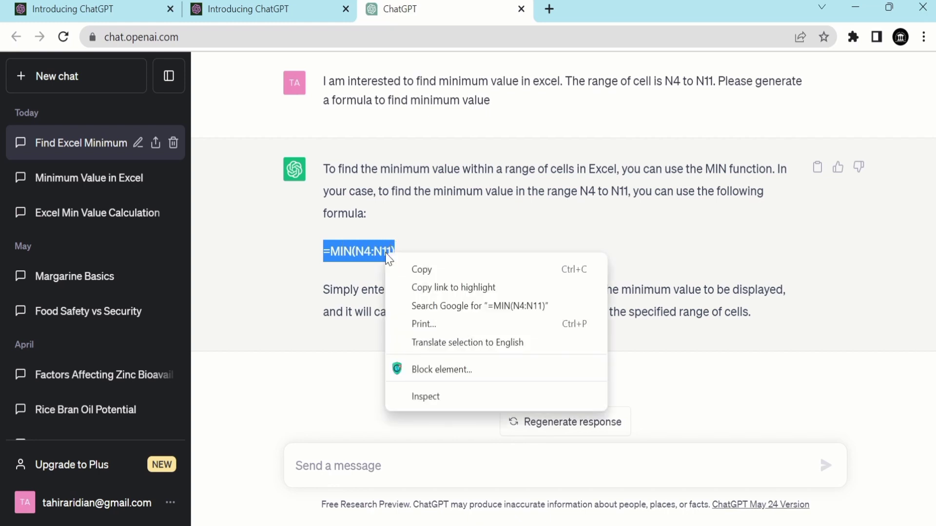
{"action": "left_click", "coordinate": [414, 268]}
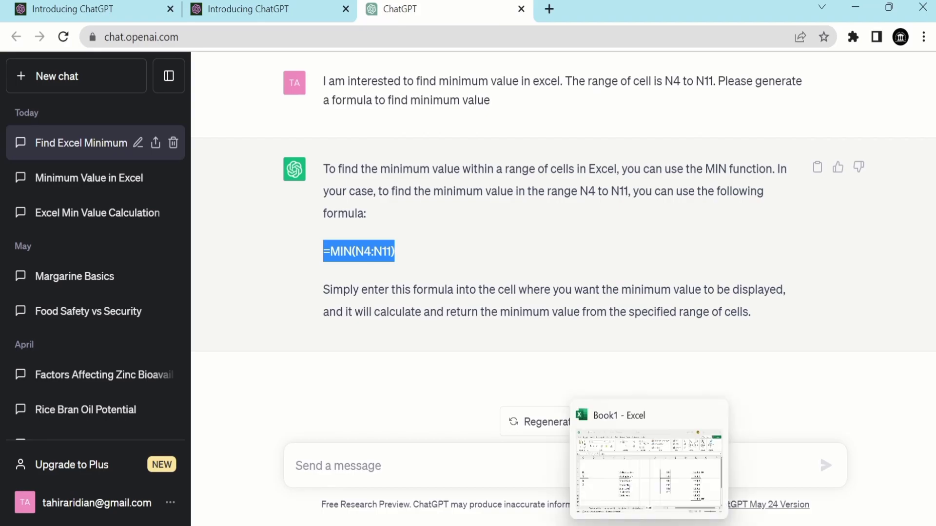
- Switch to the Excel workbook and paste the copied formula =MIN(N4:N11) into cell O6
{"action": "left_click", "coordinate": [644, 525]}
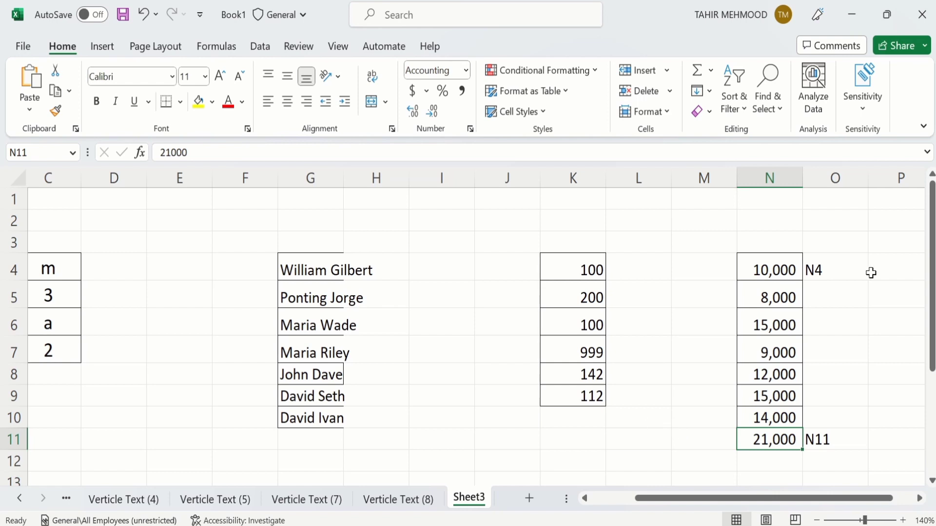
{"action": "left_click", "coordinate": [827, 319]}
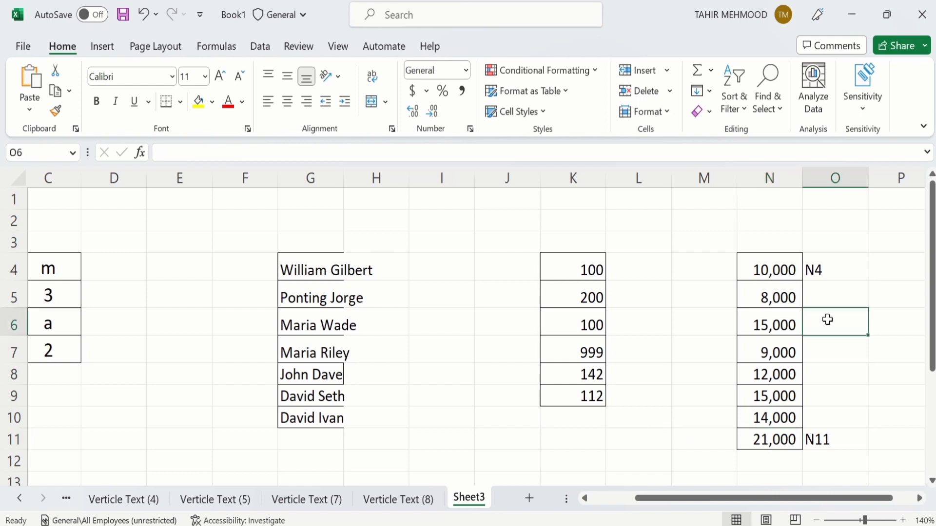
{"action": "key", "text": "ctrl+v"}
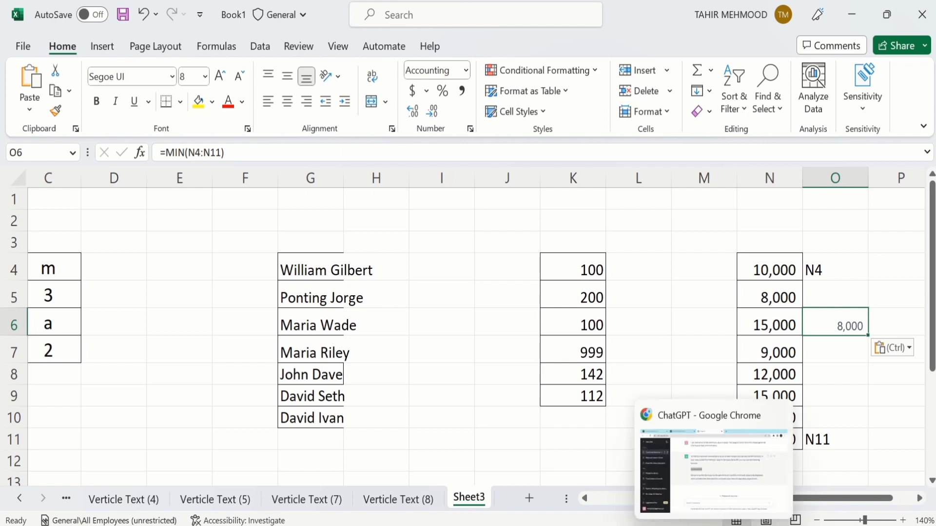
- Switch back to ChatGPT and copy the earlier minimum-value prompt into the message box
{"action": "left_click", "coordinate": [714, 525]}
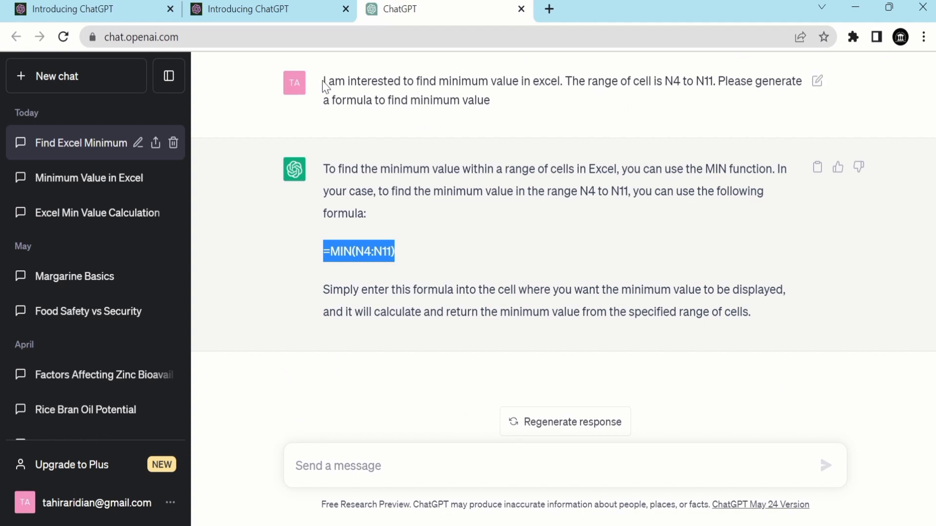
{"action": "left_click_drag", "start_coordinate": [325, 81], "coordinate": [491, 101]}
{"action": "right_click", "coordinate": [469, 83]}
{"action": "left_click", "coordinate": [500, 99]}
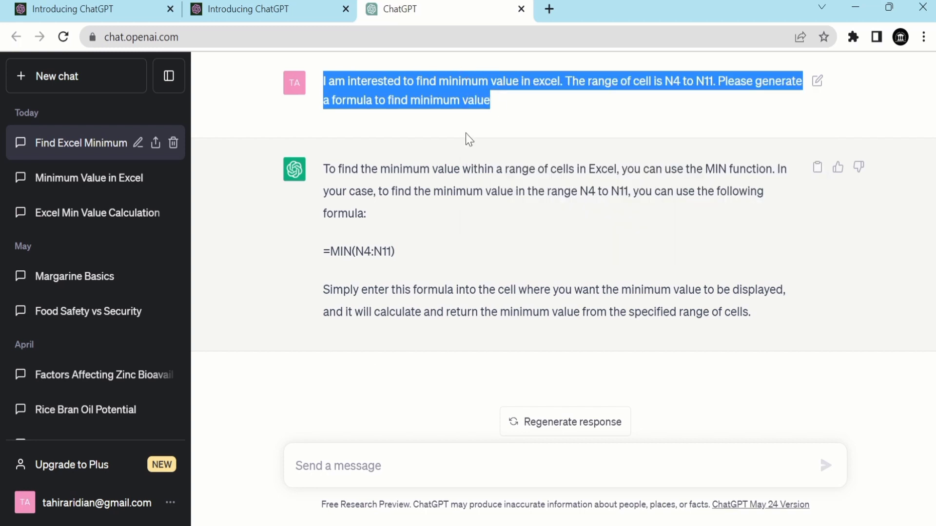
{"action": "left_click", "coordinate": [332, 459]}
{"action": "key", "text": "ctrl+v"}
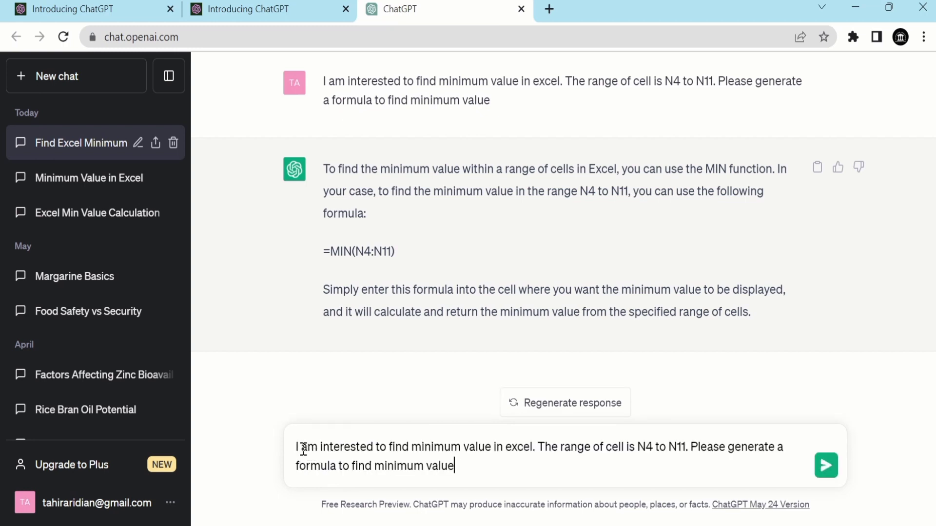
- Replace both occurrences of "minimum" with "maximum" in the message and send it
{"action": "left_click", "coordinate": [416, 447]}
{"action": "left_click_drag", "start_coordinate": [418, 447], "coordinate": [462, 446]}
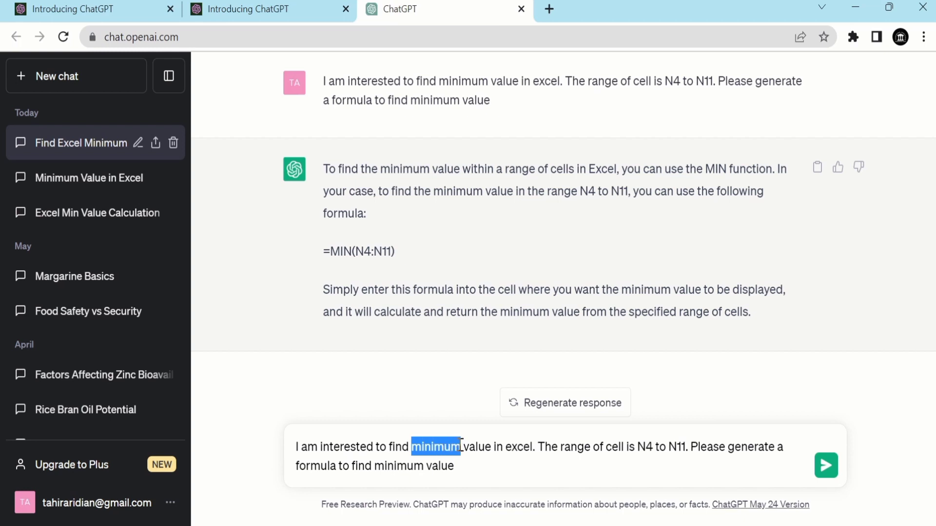
{"action": "type", "text": "maximum"}
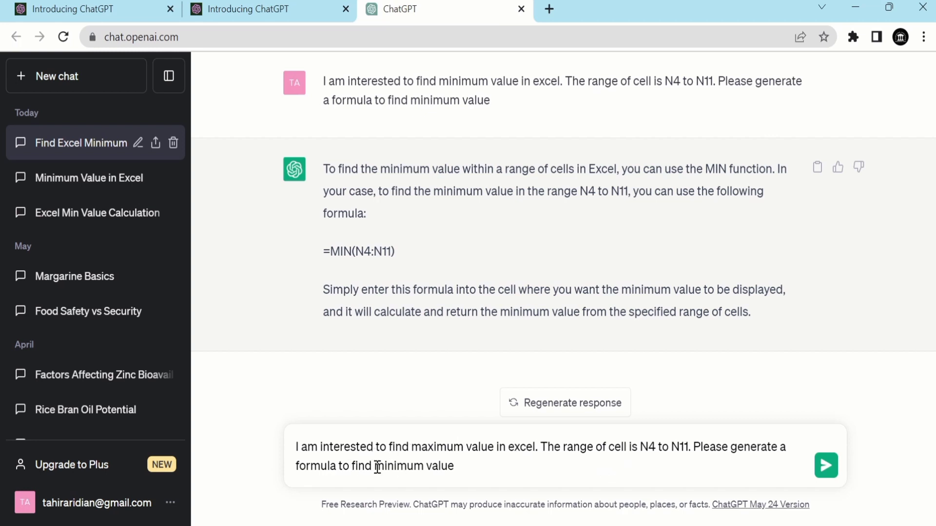
{"action": "left_click_drag", "start_coordinate": [375, 467], "coordinate": [425, 469]}
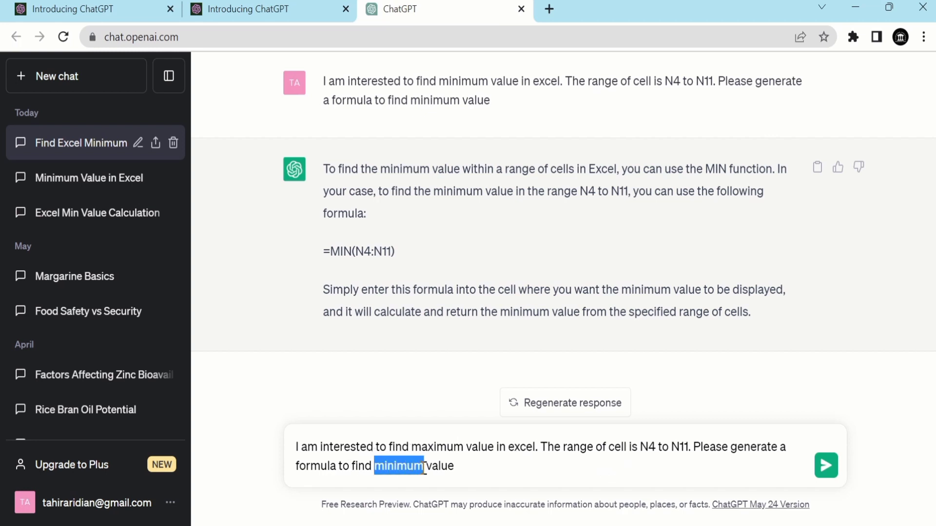
{"action": "type", "text": "maximu"}
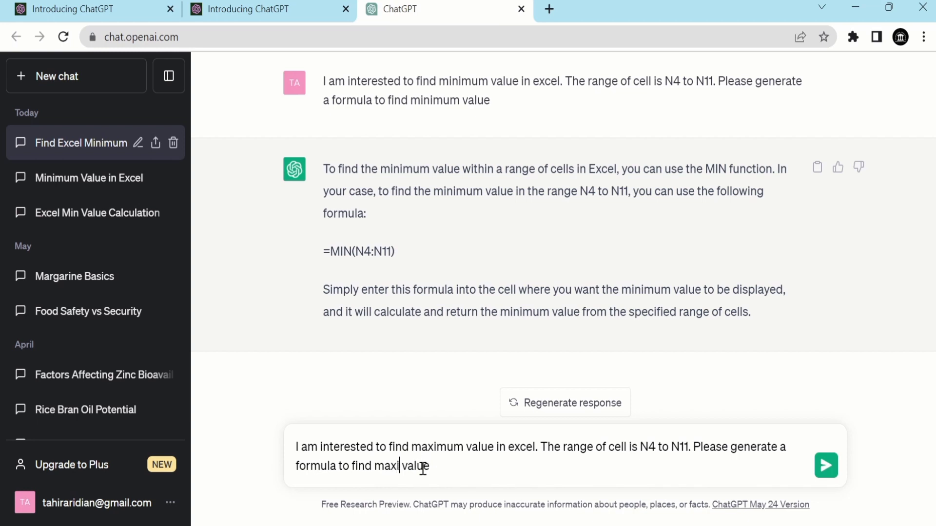
{"action": "type", "text": "m"}
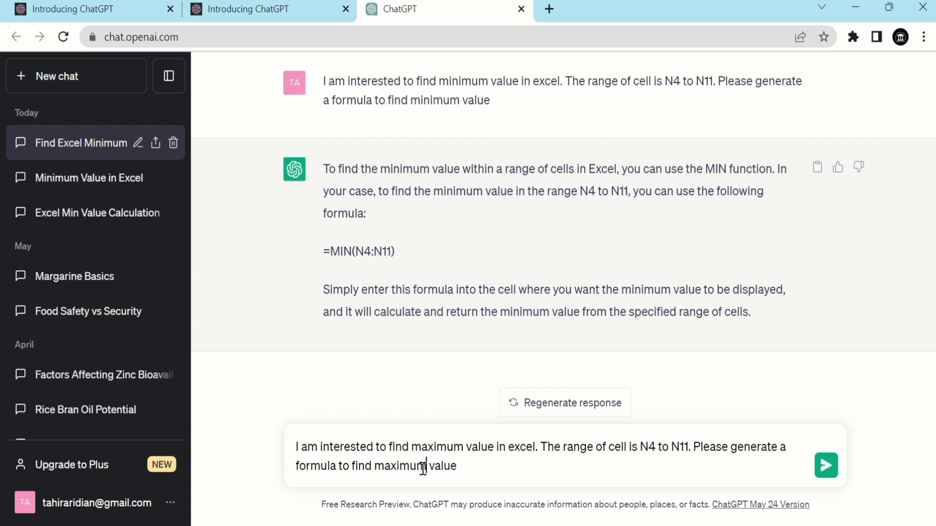
{"action": "left_click", "coordinate": [827, 469]}
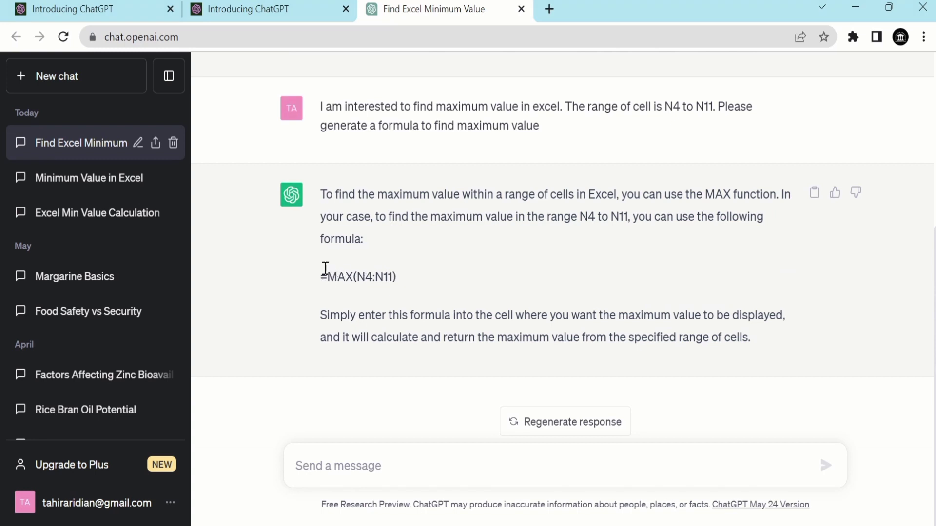
- Copy the formula =MAX(N4:N11) from ChatGPT's response
{"action": "left_click_drag", "start_coordinate": [322, 276], "coordinate": [386, 276]}
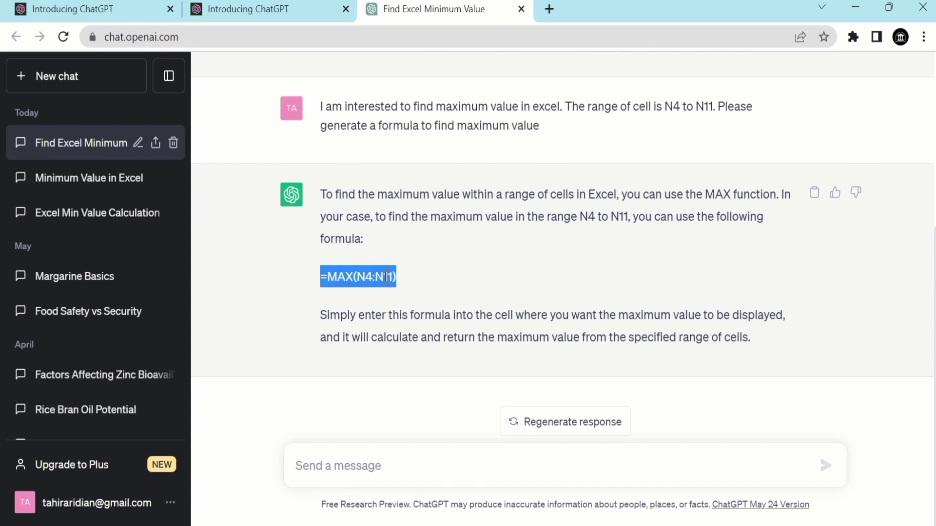
{"action": "right_click", "coordinate": [385, 277]}
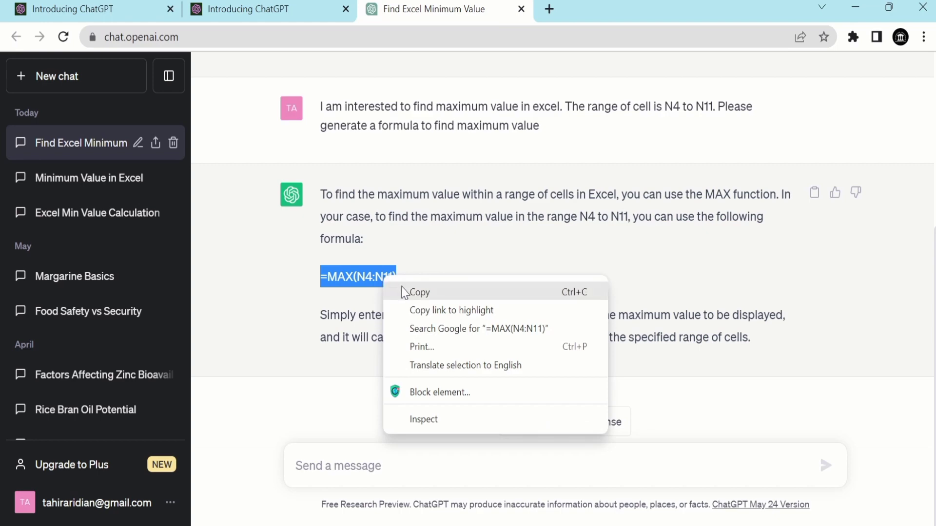
{"action": "left_click", "coordinate": [403, 292]}
- Switch to the Excel workbook and paste the copied formula =MAX(N4:N11) into cell O7
{"action": "mouse_move", "coordinate": [675, 520]}
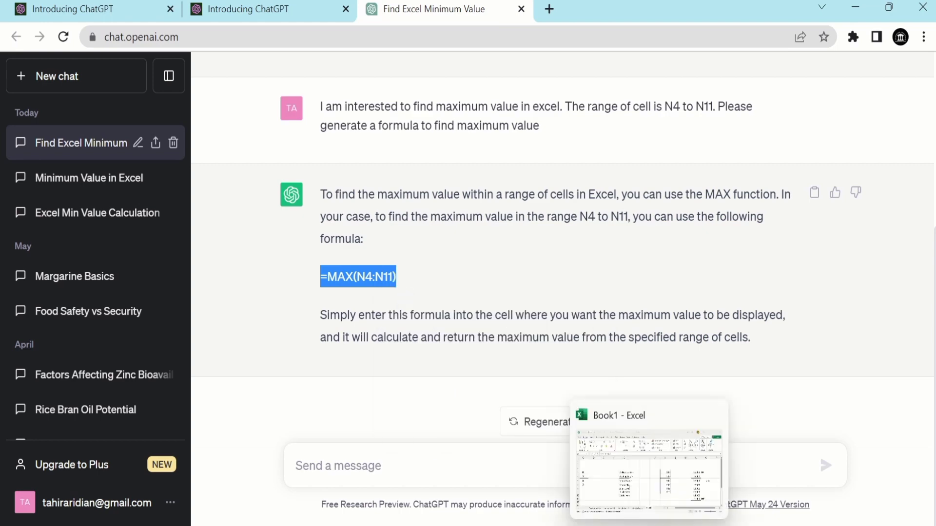
{"action": "left_click", "coordinate": [631, 460]}
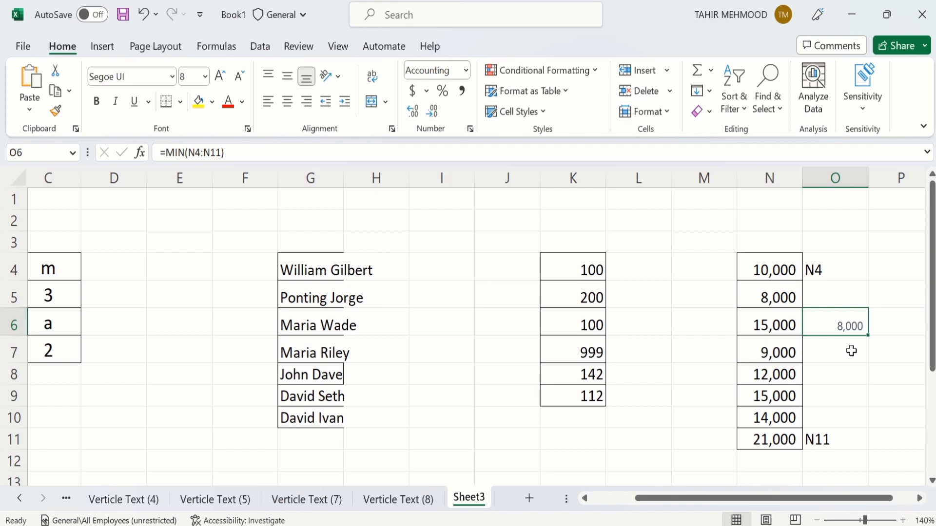
{"action": "left_click", "coordinate": [852, 351]}
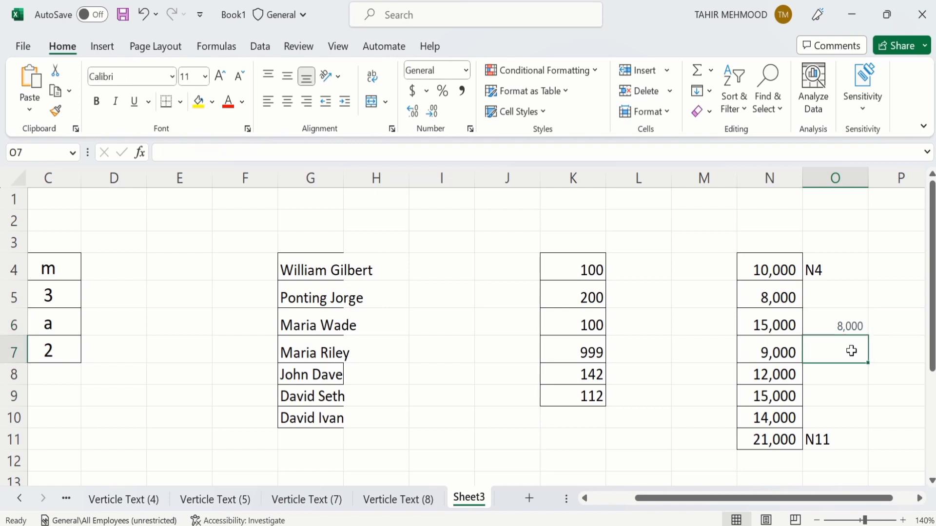
{"action": "right_click", "coordinate": [852, 351]}
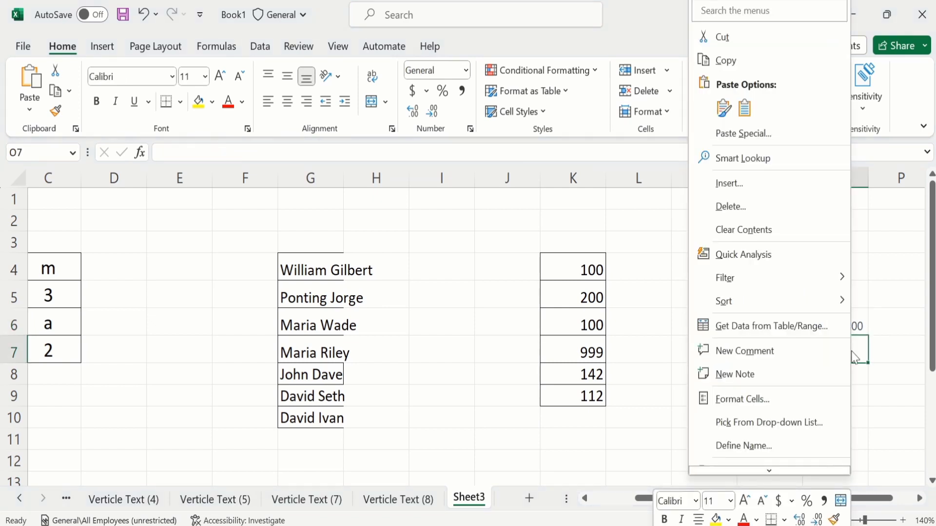
{"action": "left_click", "coordinate": [723, 108]}
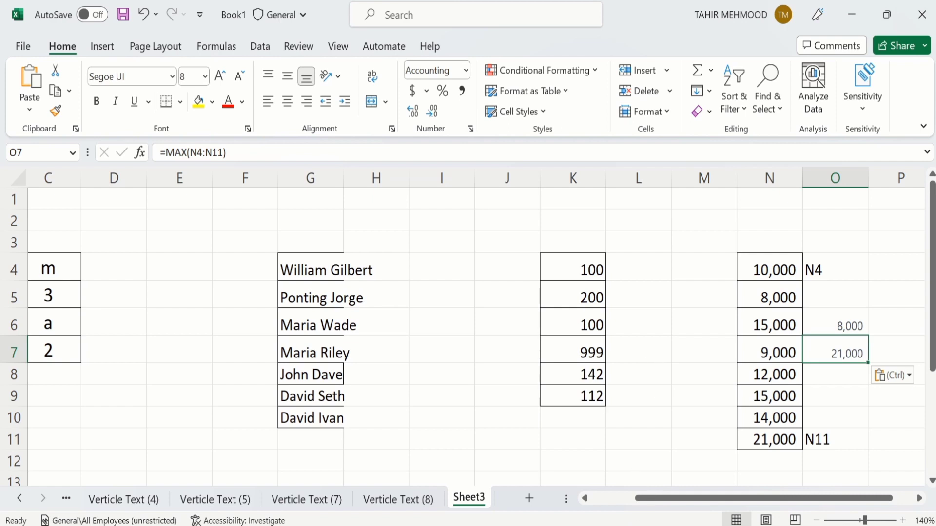
- Switch to ChatGPT and send the message "I am interested to find shortcut to save an excel file"
{"action": "key", "text": "alt+Tab"}
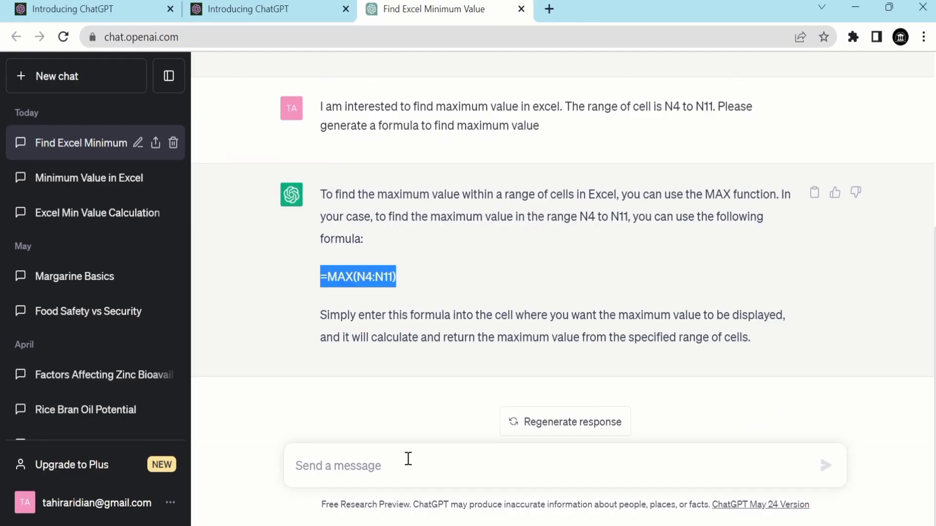
{"action": "left_click", "coordinate": [357, 464]}
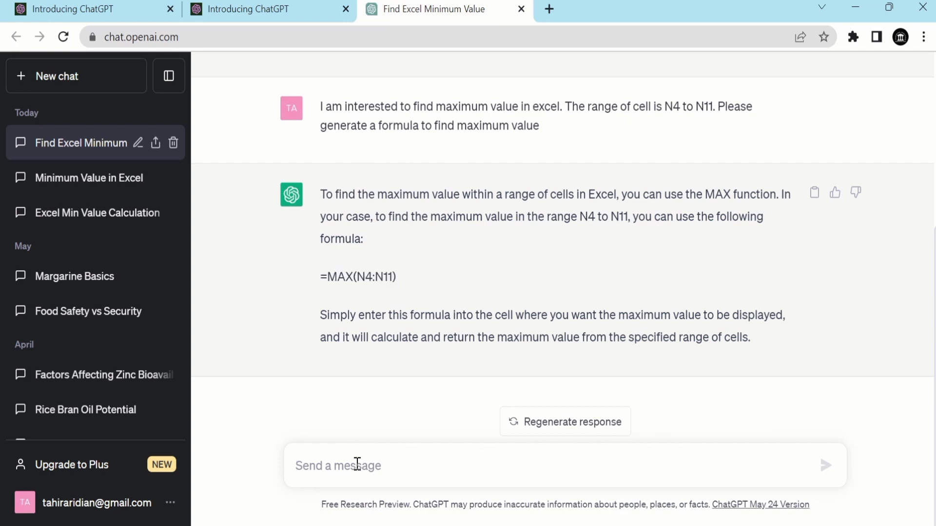
{"action": "type", "text": "I"}
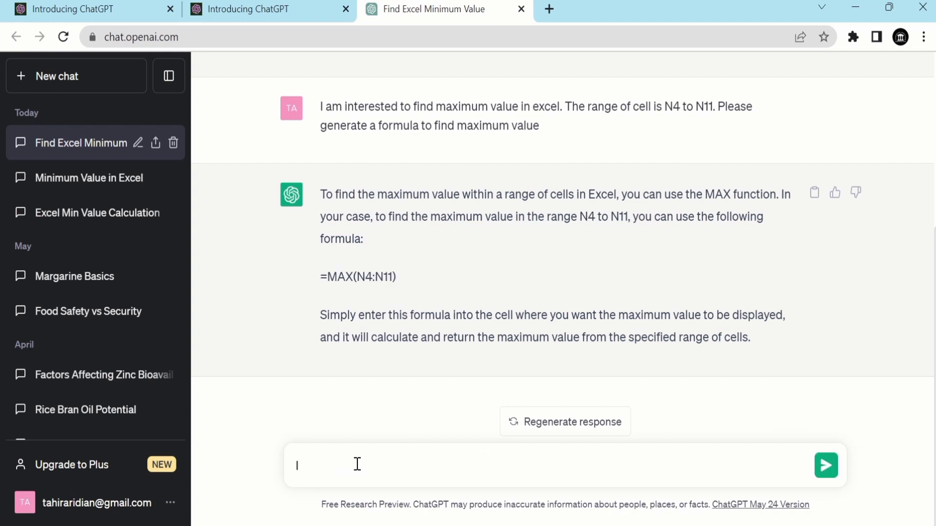
{"action": "type", "text": " am intereste"}
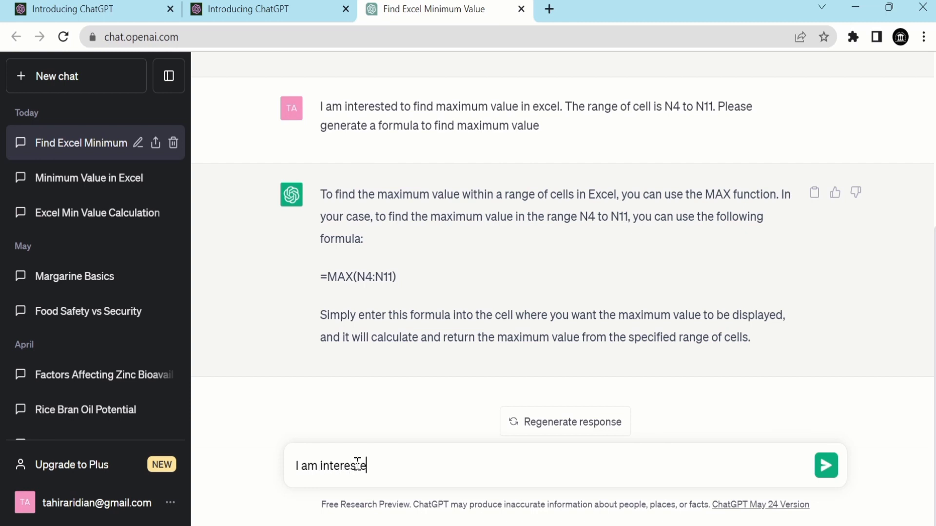
{"action": "type", "text": "d to find sho"}
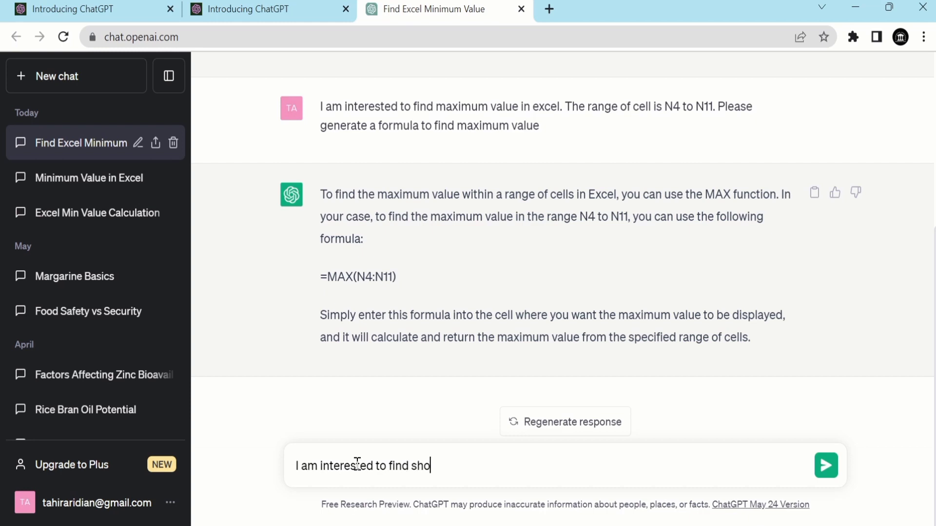
{"action": "type", "text": "rtcut to save an excel"}
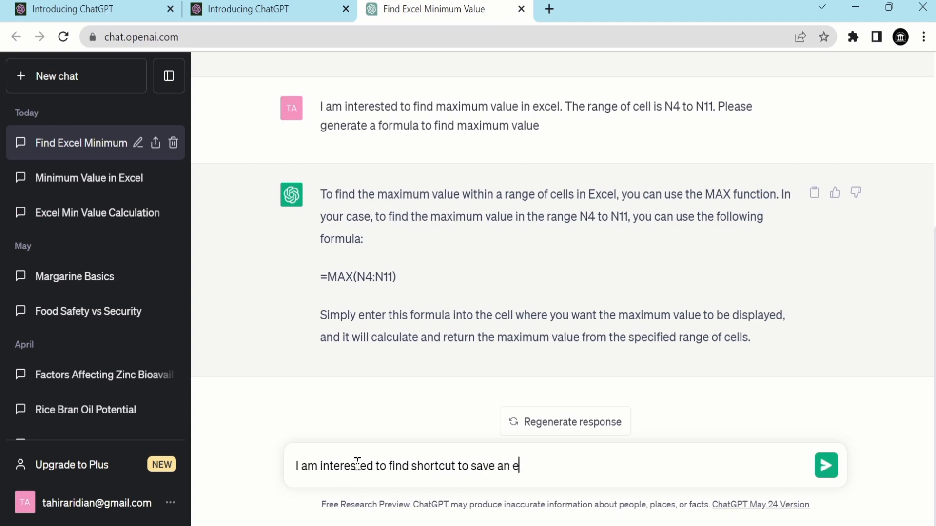
{"action": "type", "text": " file"}
{"action": "key", "text": "Return"}
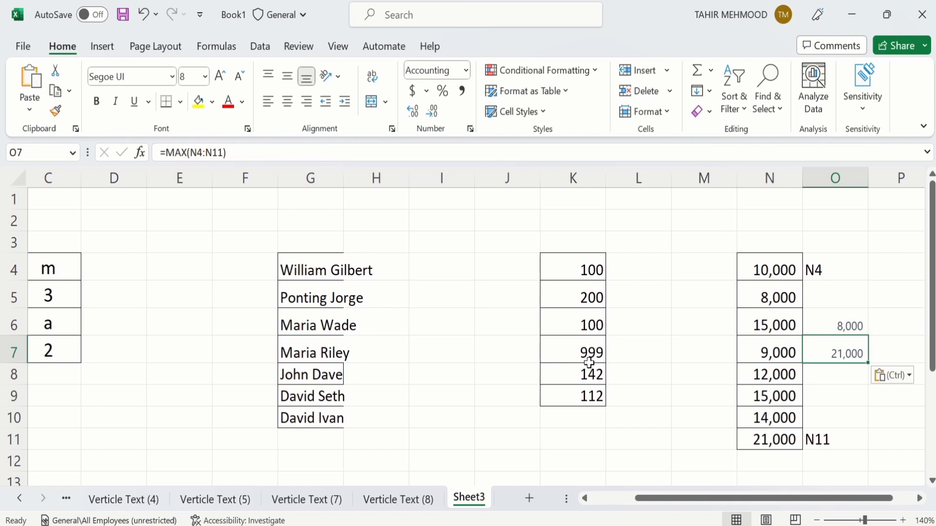
- In the Excel sheet, label the ends of the column K number range with "K4" in cell L4 and "K9" in cell L9
{"action": "left_click", "coordinate": [577, 266]}
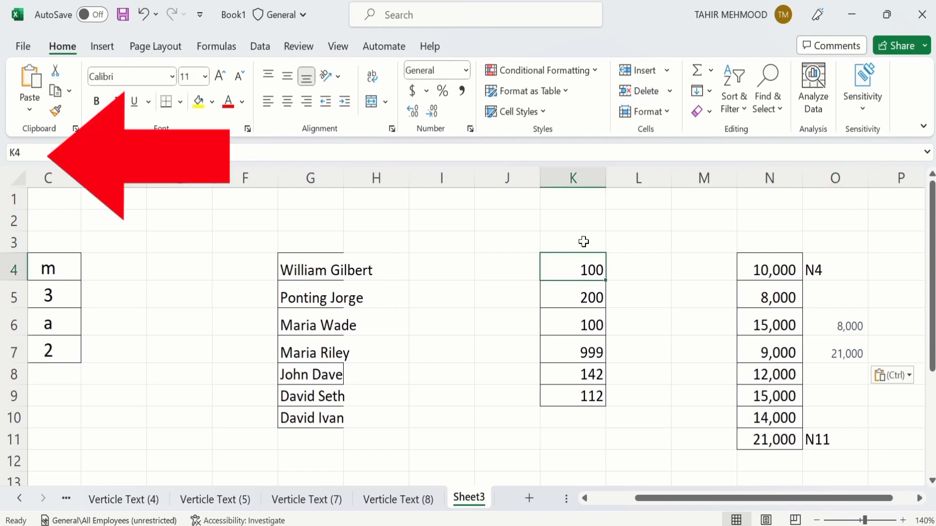
{"action": "left_click", "coordinate": [633, 268]}
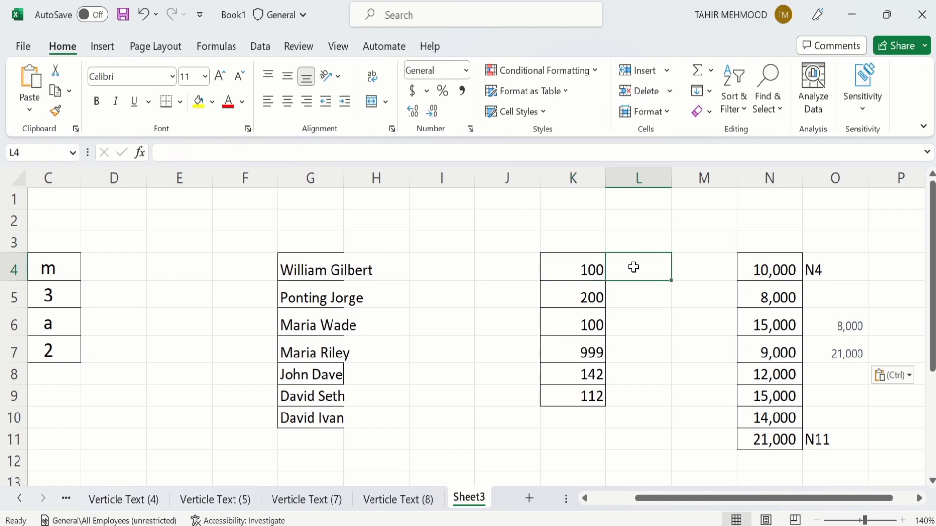
{"action": "type", "text": "K4"}
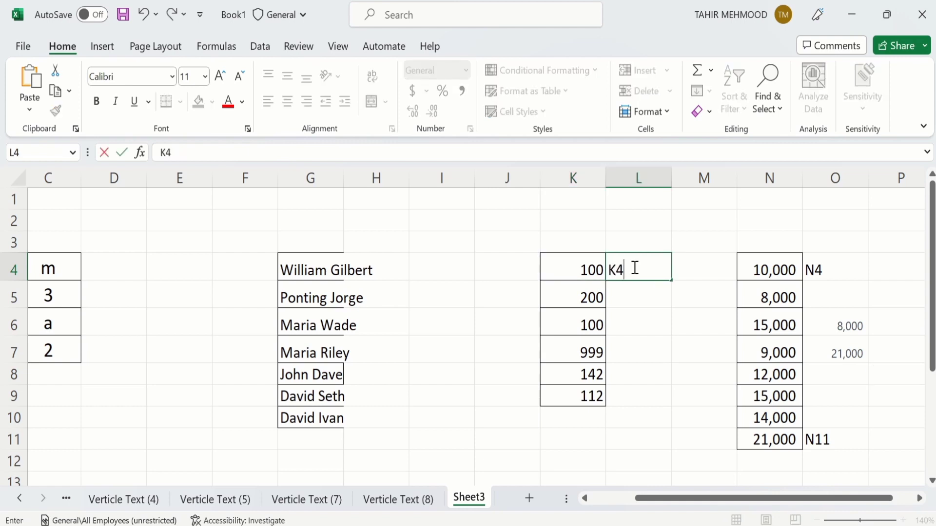
{"action": "left_click", "coordinate": [580, 402]}
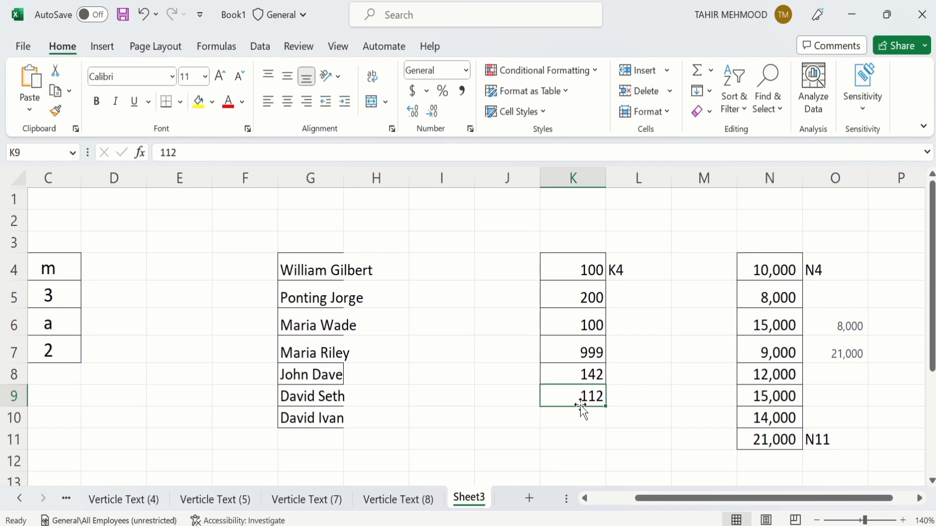
{"action": "left_click", "coordinate": [634, 396]}
{"action": "type", "text": "K"}
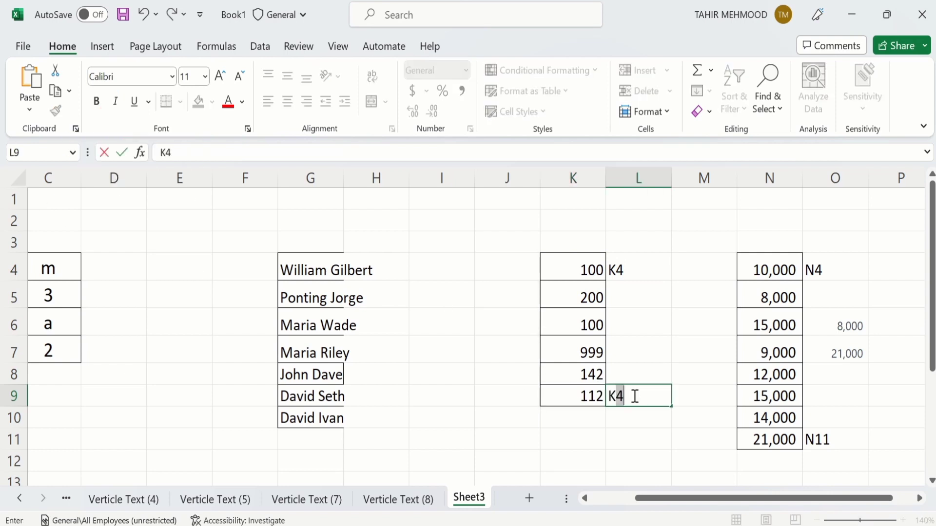
{"action": "type", "text": "9"}
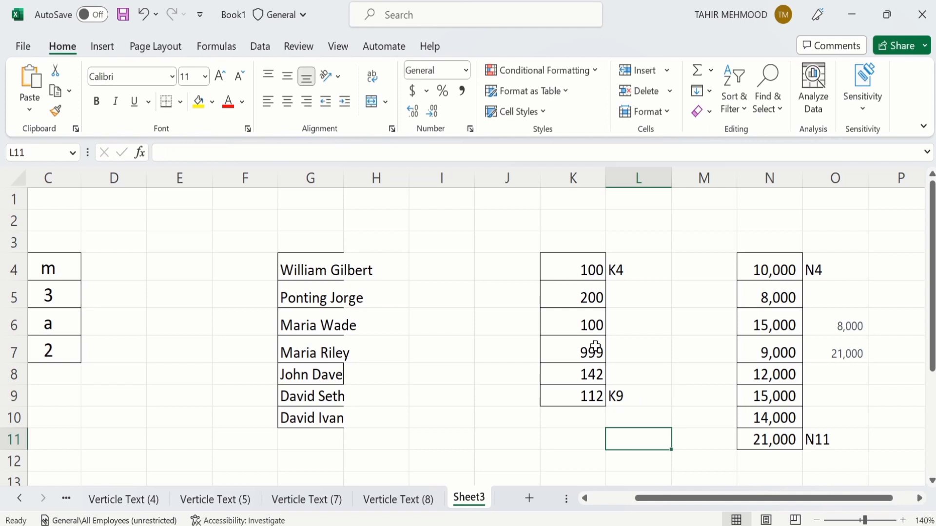
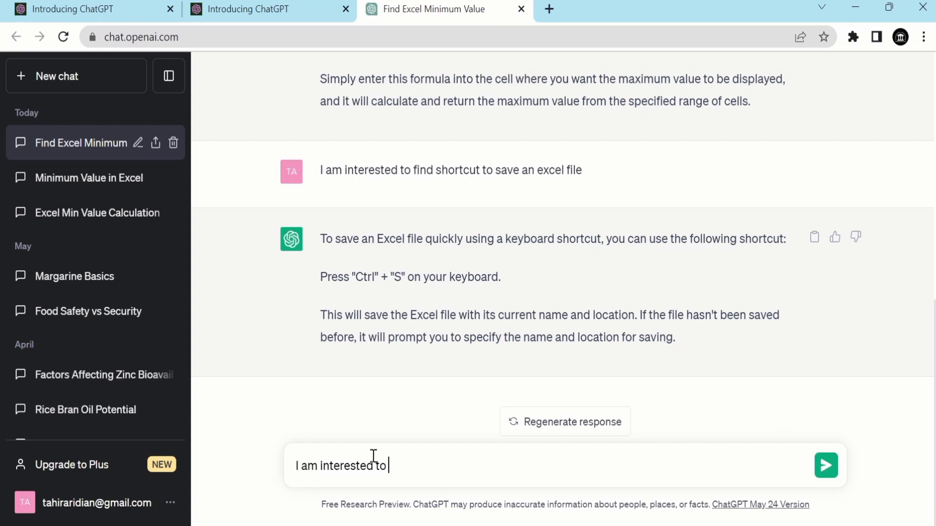
- Send ChatGPT the message "I am interested to find standard error. The range of cell is K4 to K9. Please generate a formula to find standard error"
{"action": "type", "text": "standard e"}
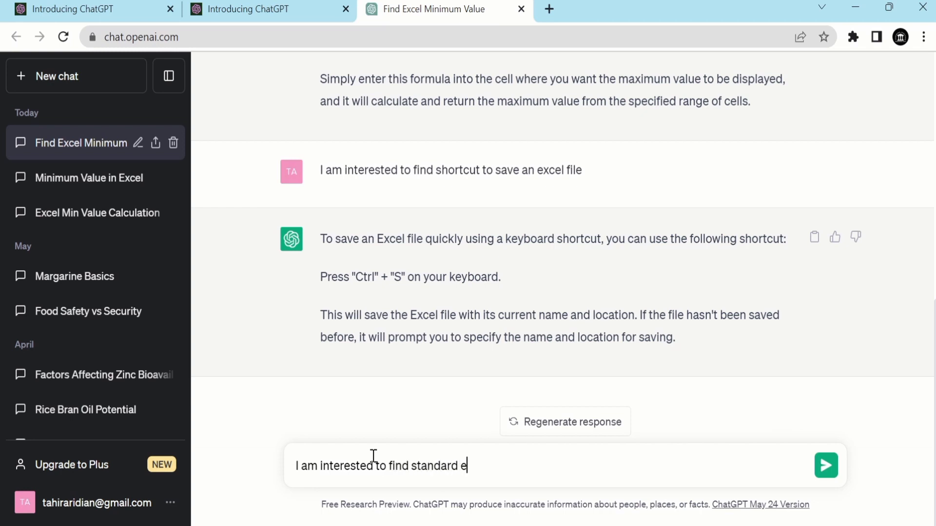
{"action": "type", "text": "rror. The range of ce"}
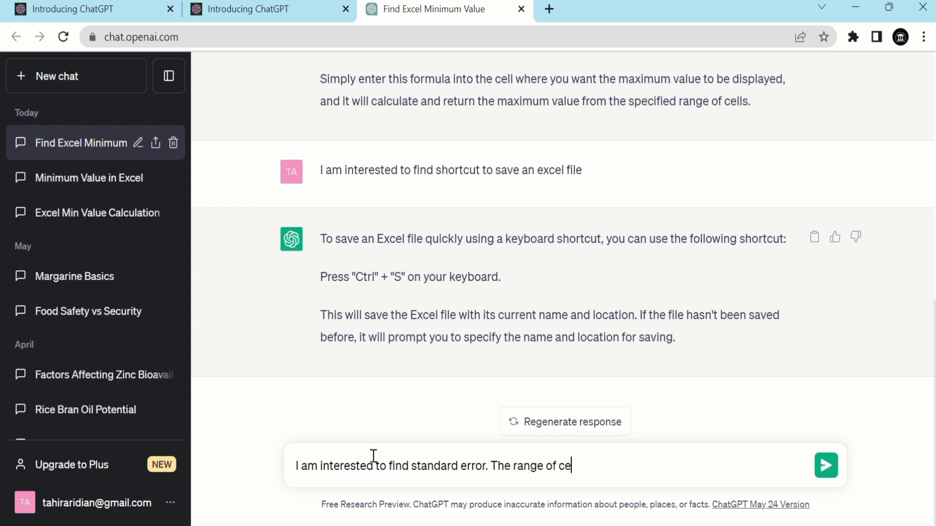
{"action": "type", "text": "ll is"}
{"action": "key", "text": "alt+Tab"}
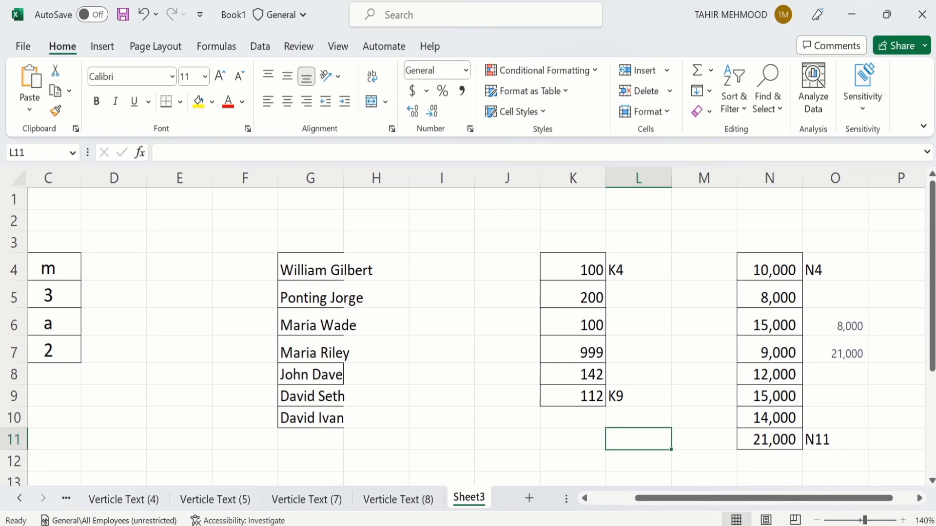
{"action": "key", "text": "alt+Tab"}
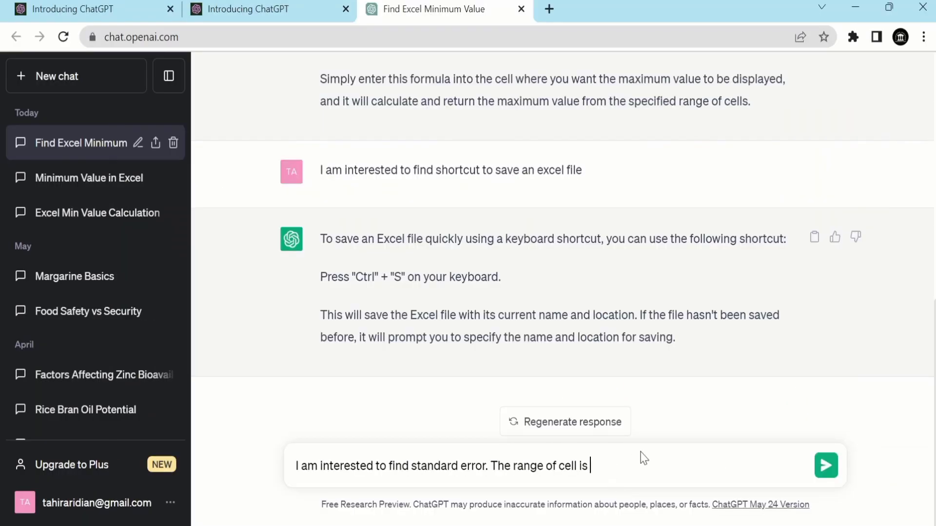
{"action": "type", "text": "K4 to K9. Pleas"}
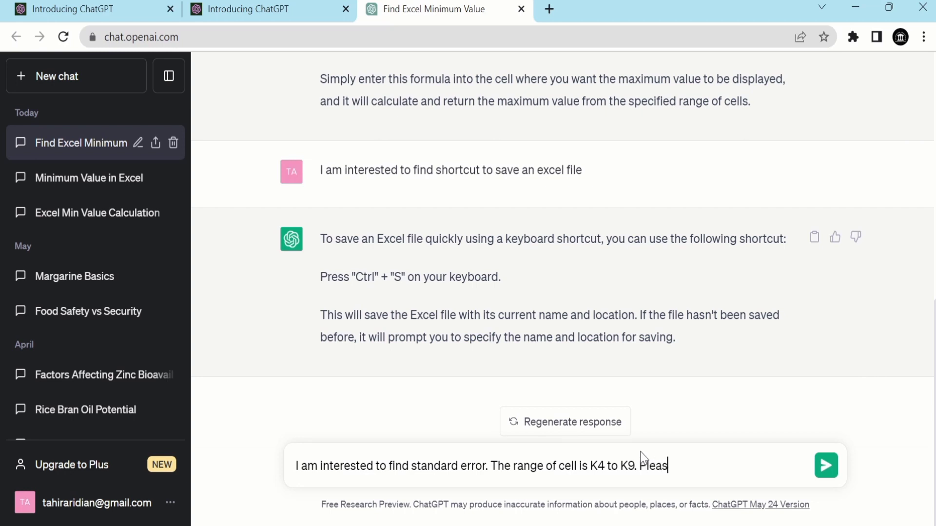
{"action": "type", "text": "e generate a formula t"}
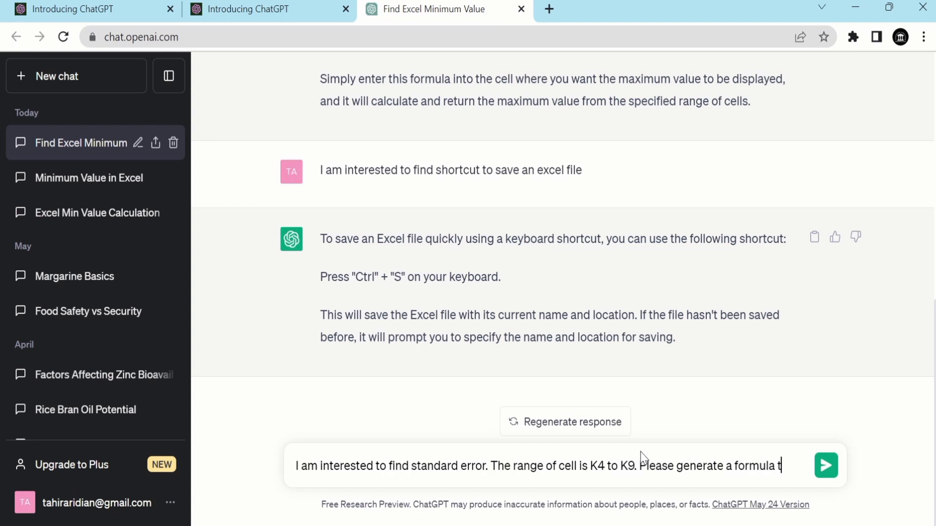
{"action": "type", "text": "o find stan"}
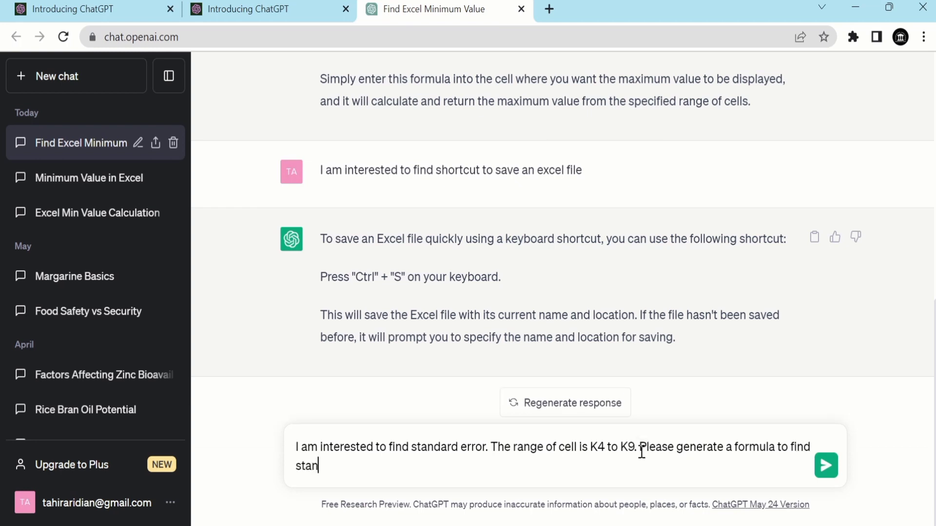
{"action": "type", "text": "dard error"}
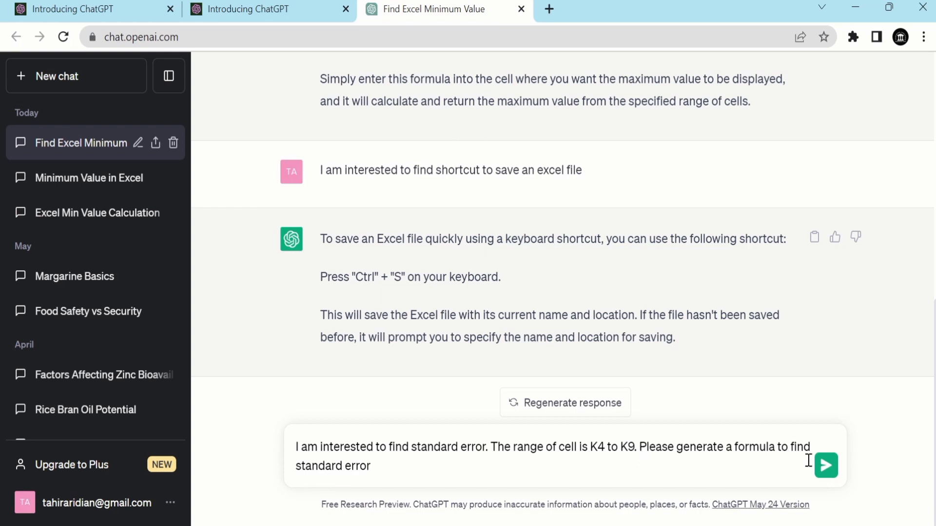
{"action": "left_click", "coordinate": [829, 469]}
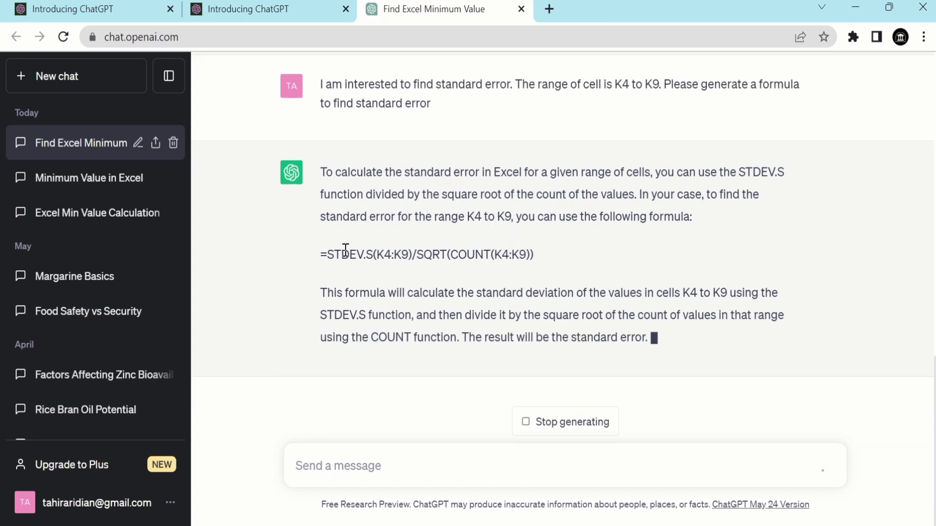
- Copy the formula =STDEV.S(K4:K9)/SQRT(COUNT(K4:K9)) from ChatGPT's response
{"action": "left_click_drag", "start_coordinate": [324, 254], "coordinate": [536, 256]}
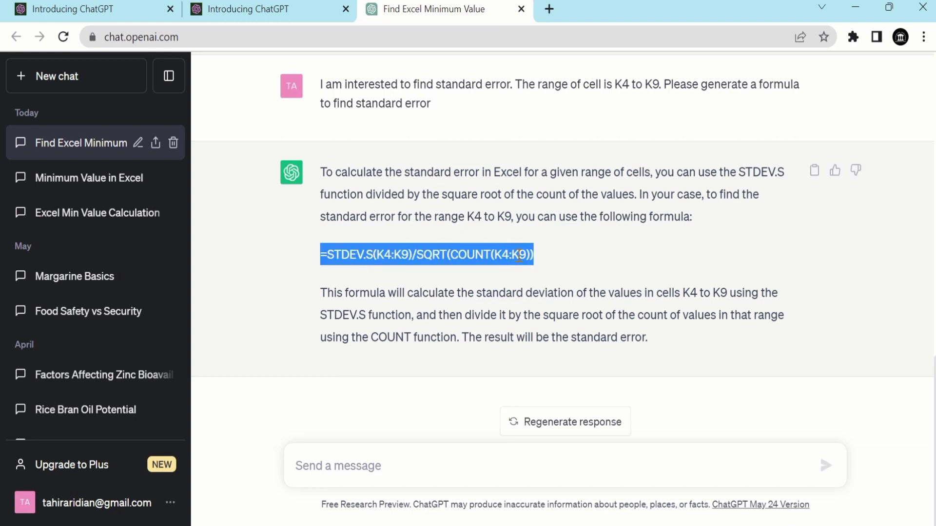
{"action": "right_click", "coordinate": [519, 255]}
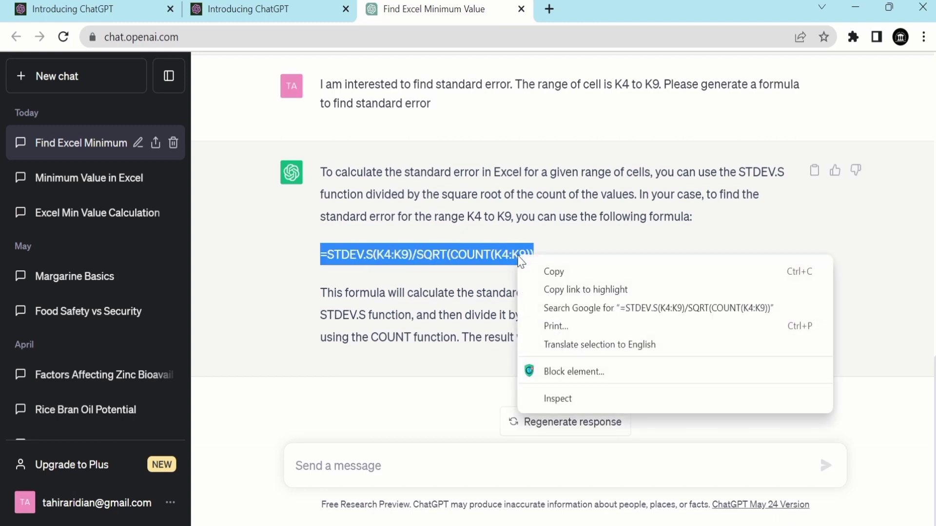
{"action": "left_click", "coordinate": [546, 275]}
- Switch to the Excel workbook and paste the copied standard error formula into cell K10, directly below the column K numbers
{"action": "left_click", "coordinate": [649, 466]}
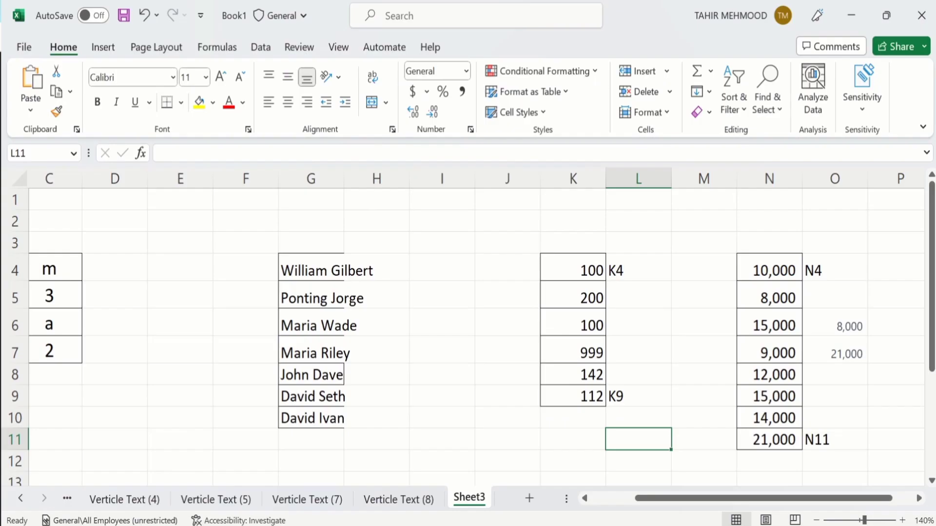
{"action": "left_click", "coordinate": [582, 420]}
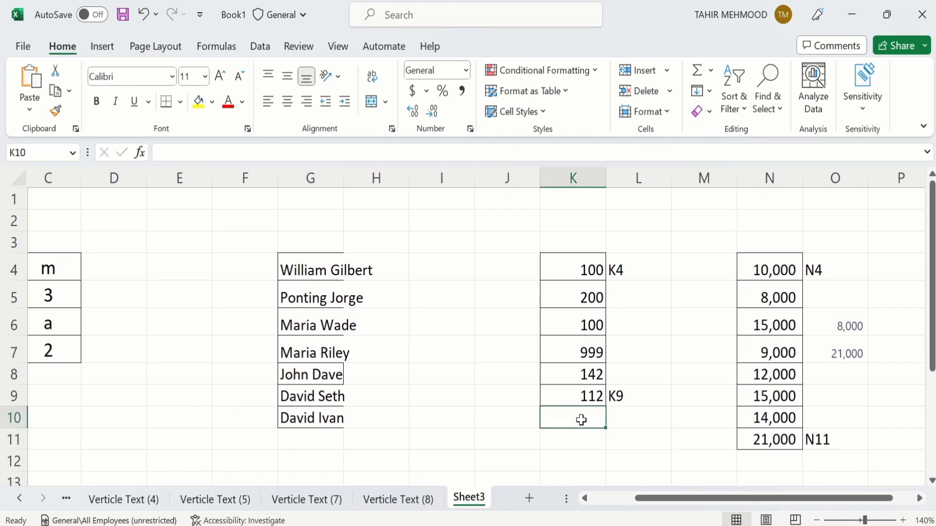
{"action": "right_click", "coordinate": [581, 421]}
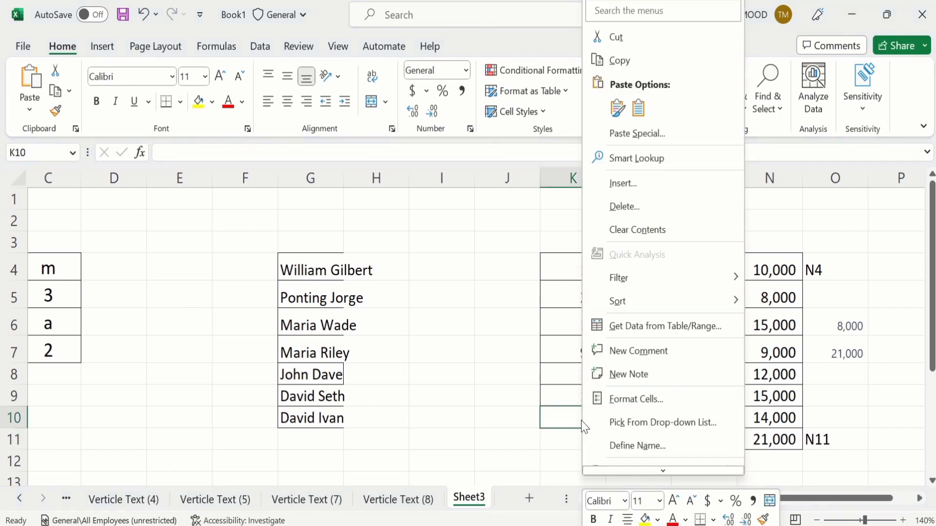
{"action": "left_click", "coordinate": [617, 108]}
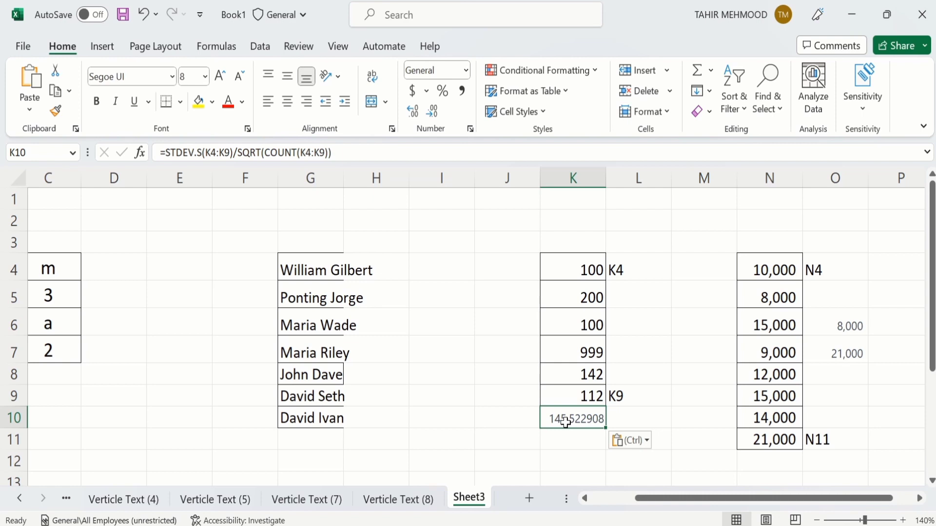
{"action": "left_click", "coordinate": [490, 390]}
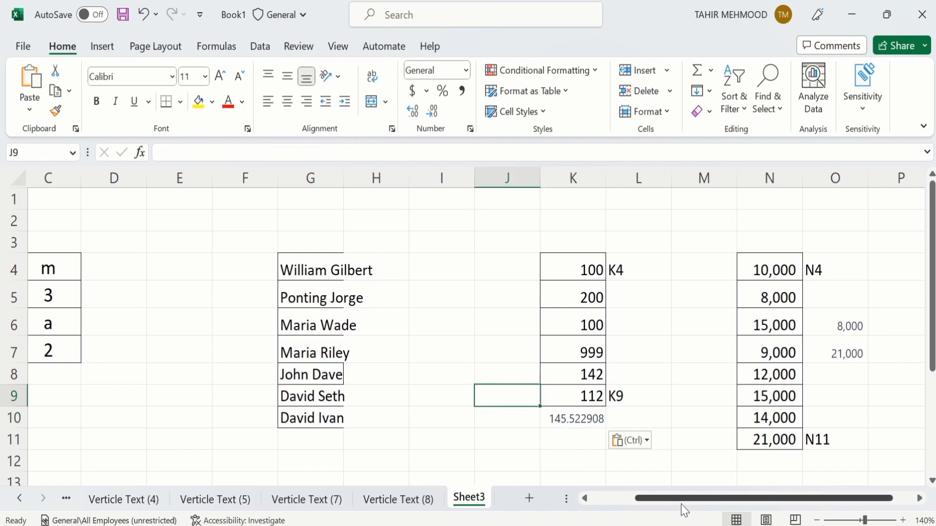
- Switch to ChatGPT, send the message "I am interested to insert tick mark symbol. Please explain the procedure", and review the response
{"action": "left_click", "coordinate": [703, 519]}
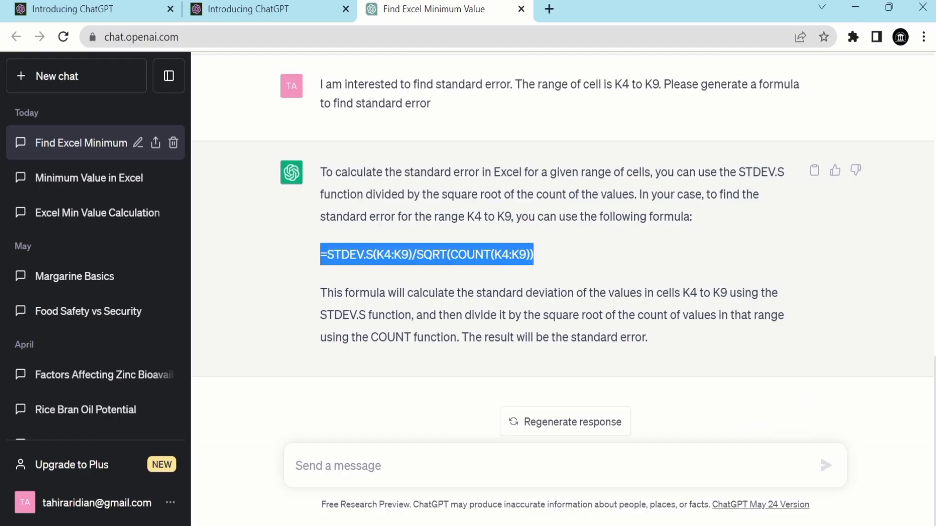
{"action": "left_click", "coordinate": [386, 464]}
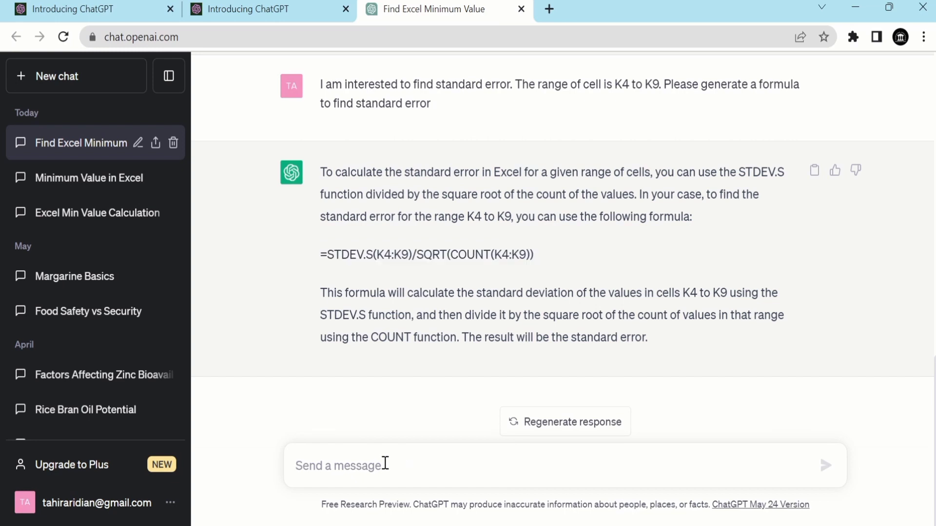
{"action": "type", "text": "I a"}
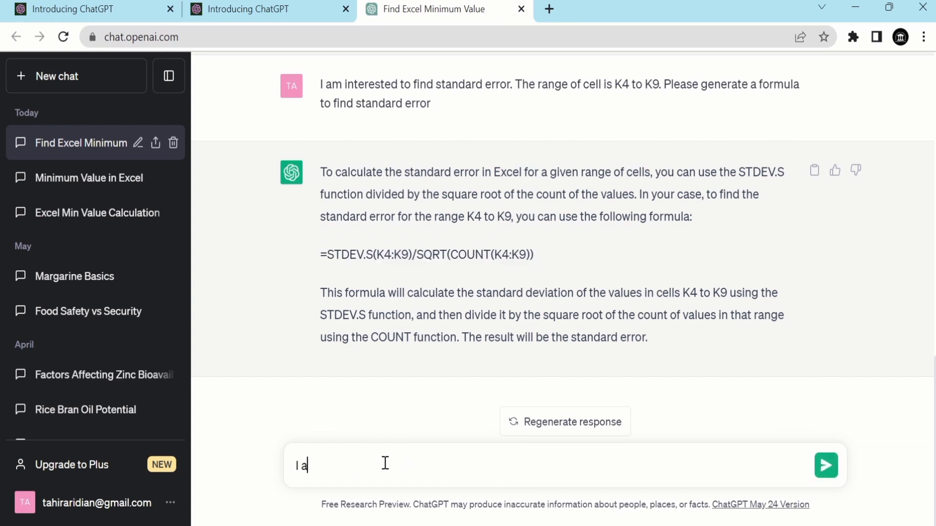
{"action": "type", "text": "m interested t"}
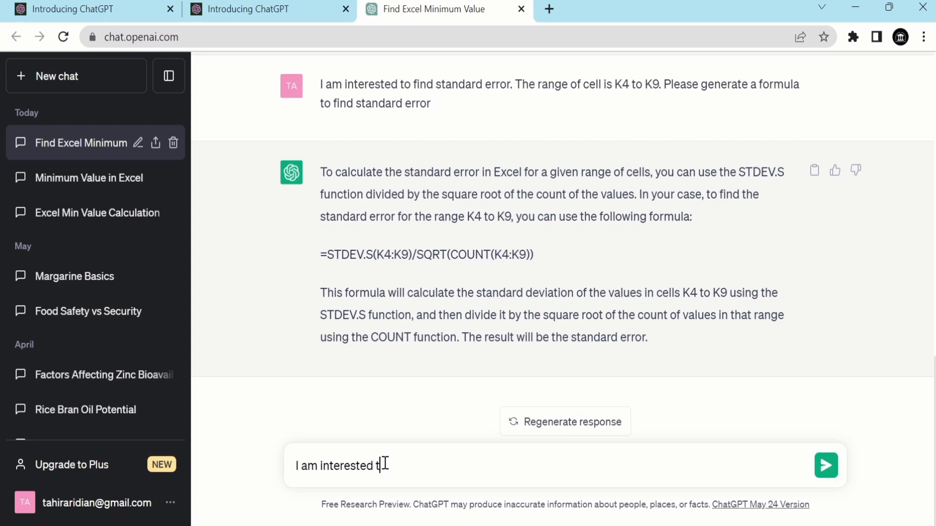
{"action": "type", "text": "o insert tick "}
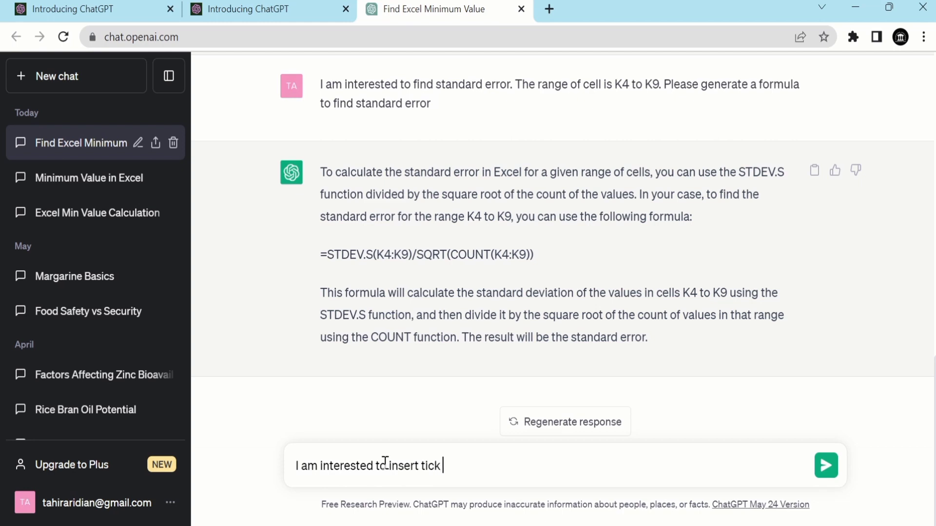
{"action": "type", "text": "mark symbol"}
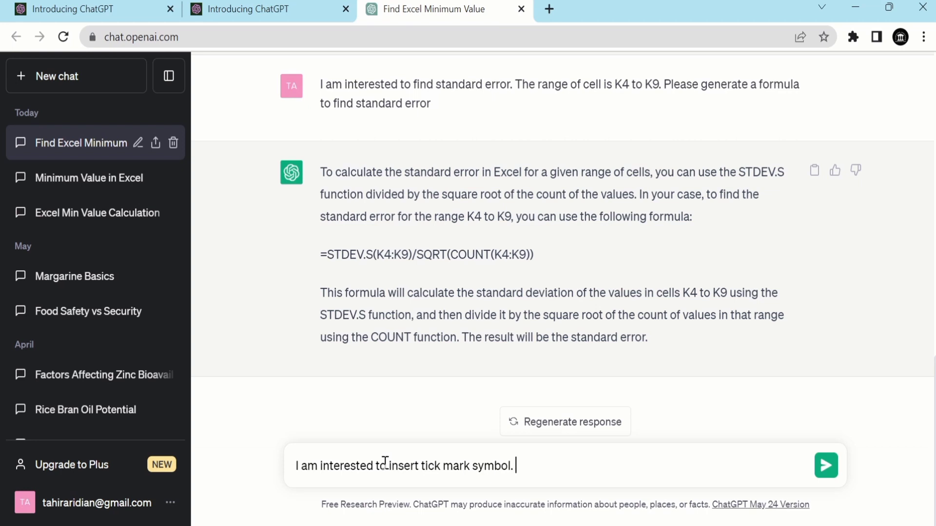
{"action": "type", "text": ". Please explai"}
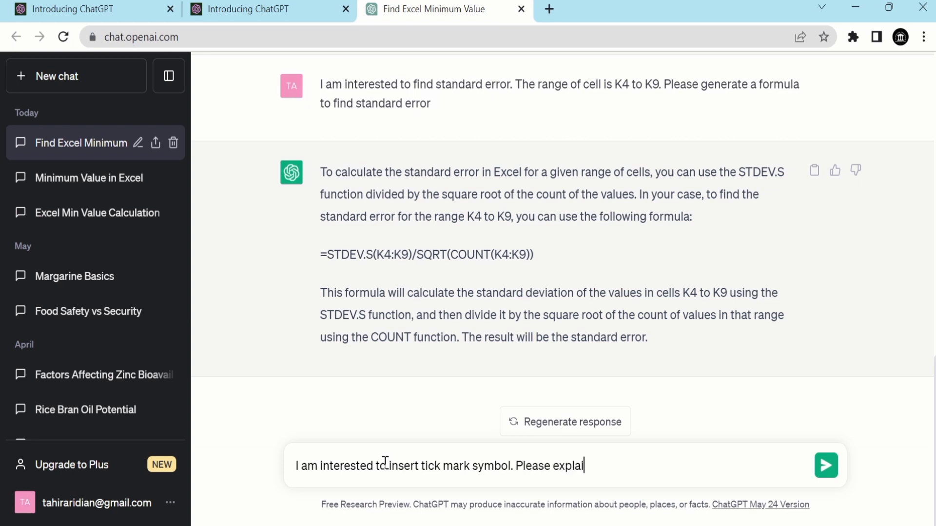
{"action": "type", "text": "n the procedure"}
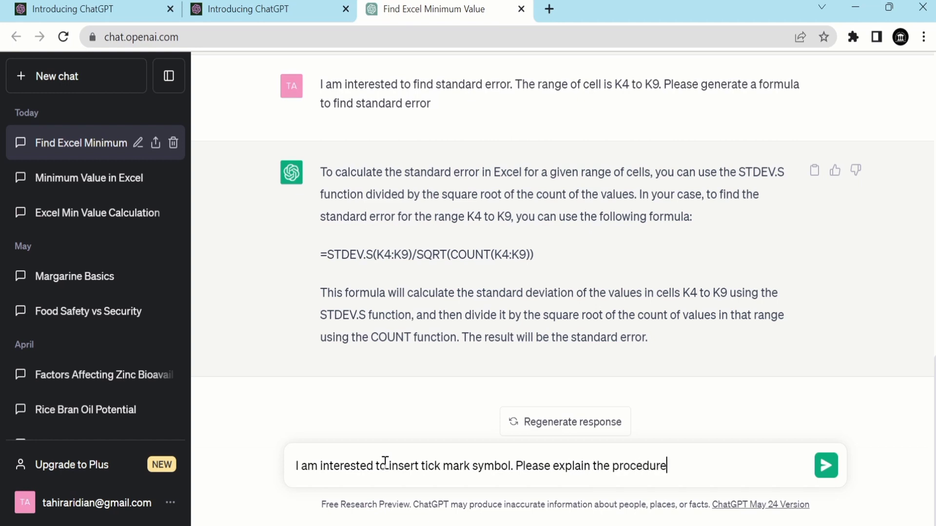
{"action": "key", "text": "Return"}
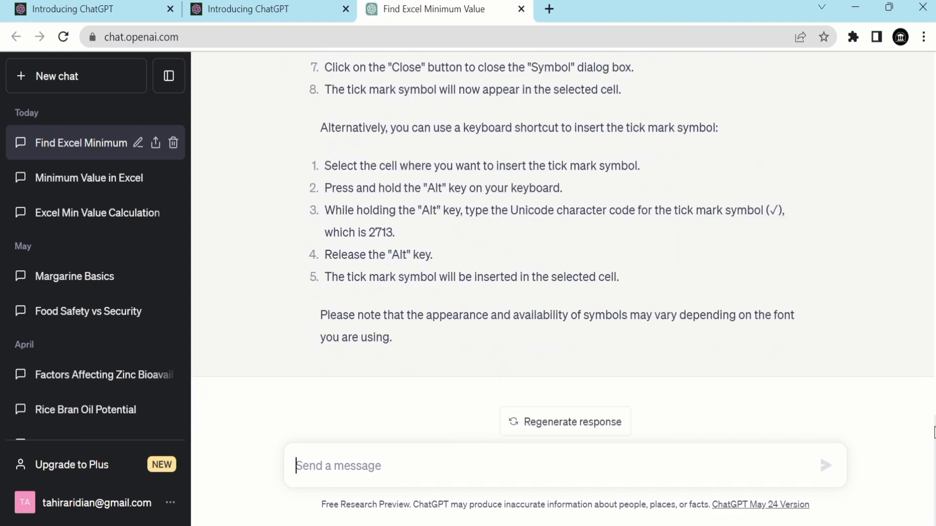
{"action": "scroll", "coordinate": [934, 431], "scroll_direction": "up", "scroll_amount": 5}
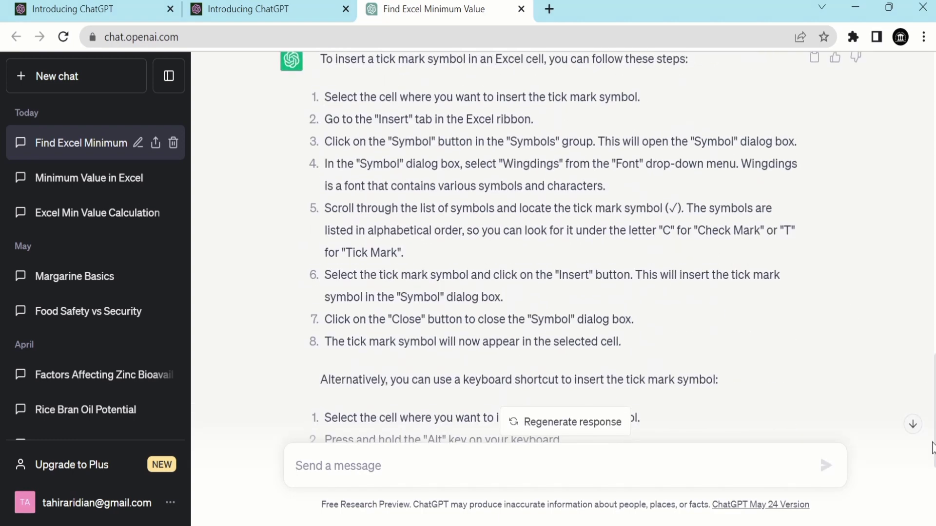
{"action": "scroll", "coordinate": [934, 448], "scroll_direction": "down", "scroll_amount": 3}
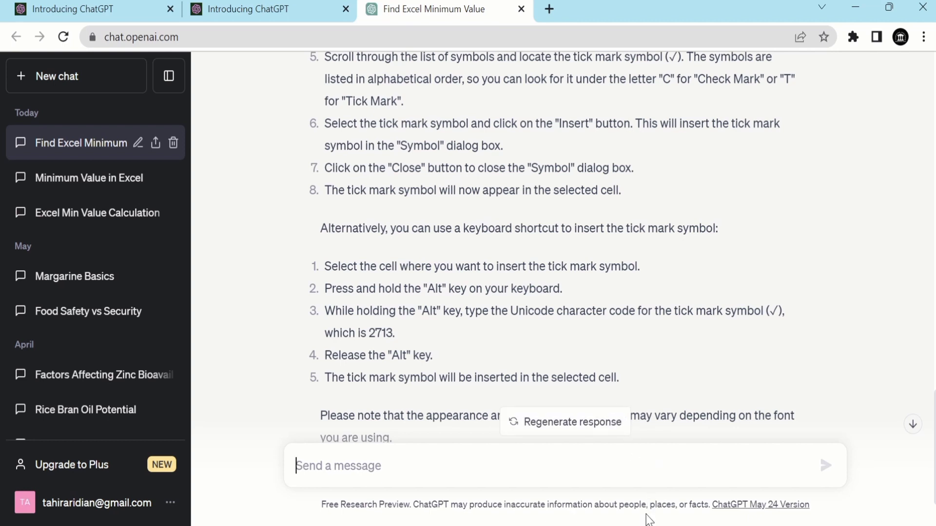
- In the Excel sheet, label the ends of the column G name list with "G4" in cell F4 and "G10" in cell F10
{"action": "key", "text": "alt+Tab"}
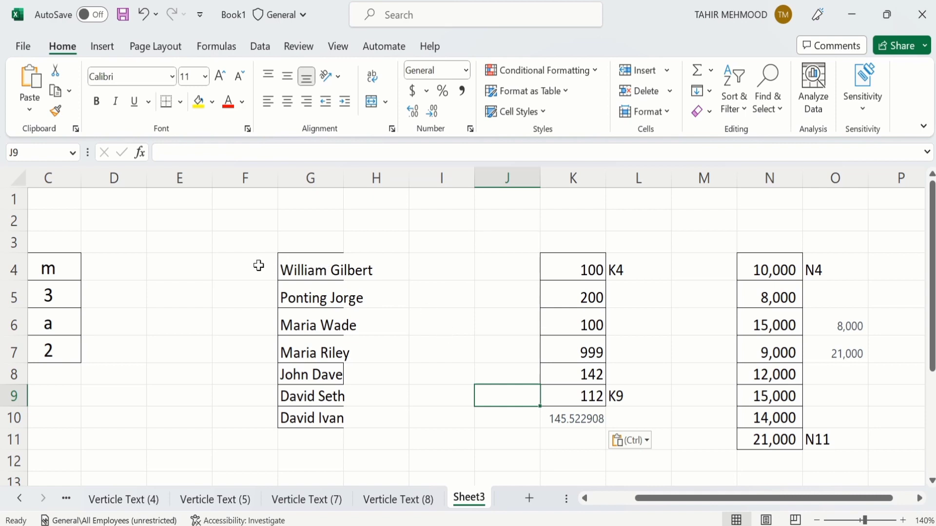
{"action": "left_click", "coordinate": [314, 269]}
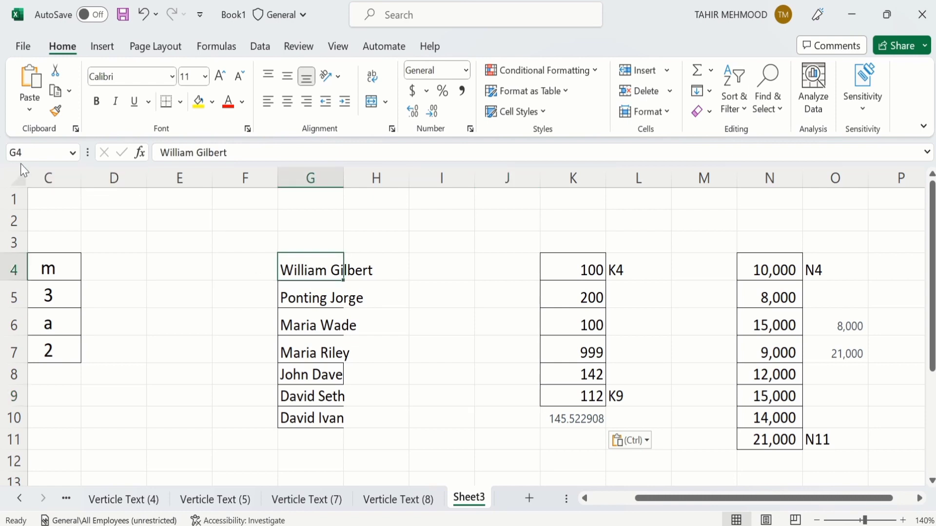
{"action": "left_click", "coordinate": [232, 270]}
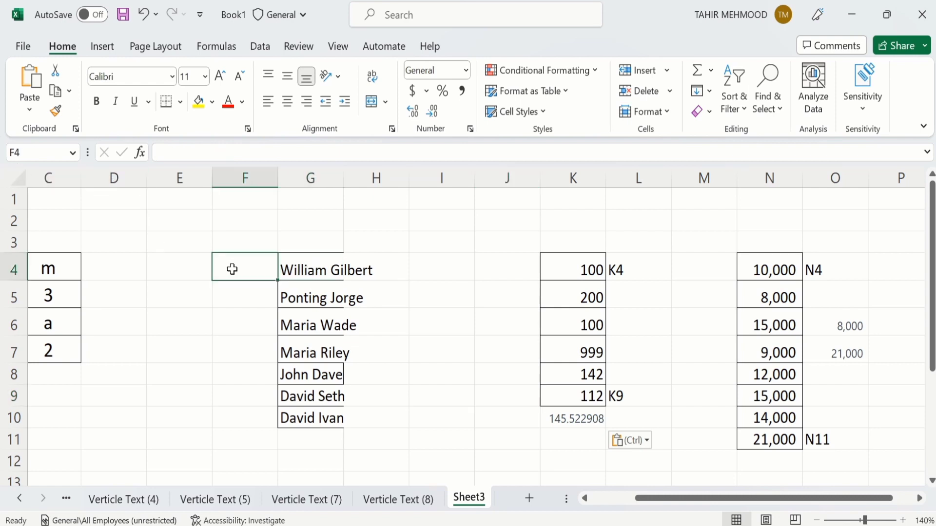
{"action": "double_click", "coordinate": [232, 269]}
{"action": "type", "text": "G4"}
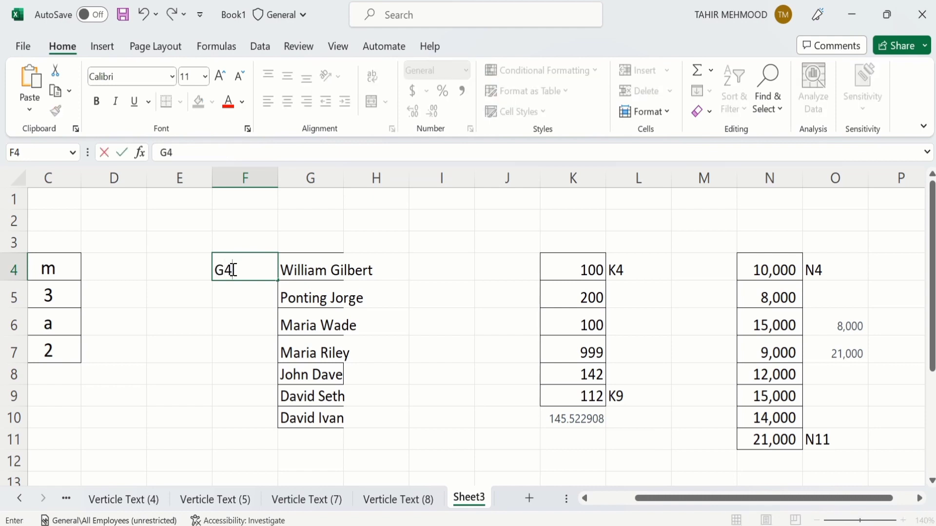
{"action": "left_click", "coordinate": [291, 419]}
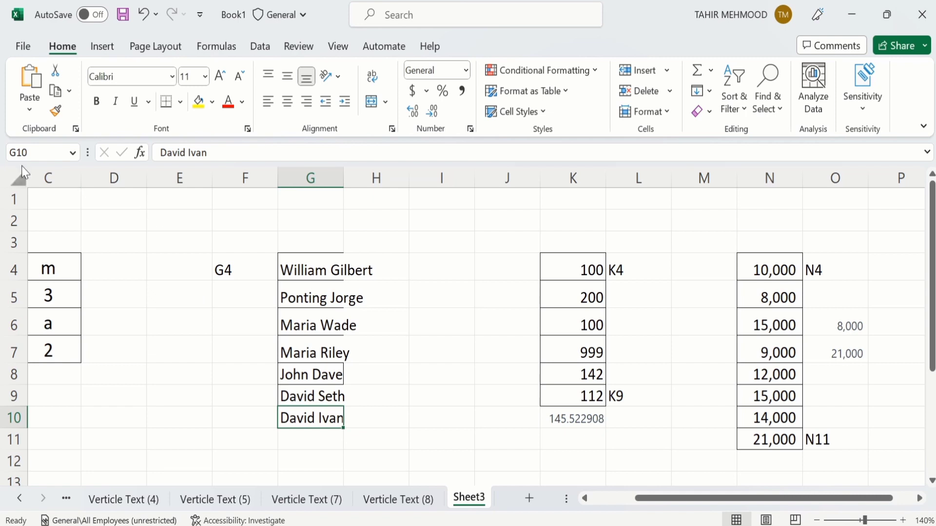
{"action": "key", "text": "Left"}
{"action": "type", "text": "G10"}
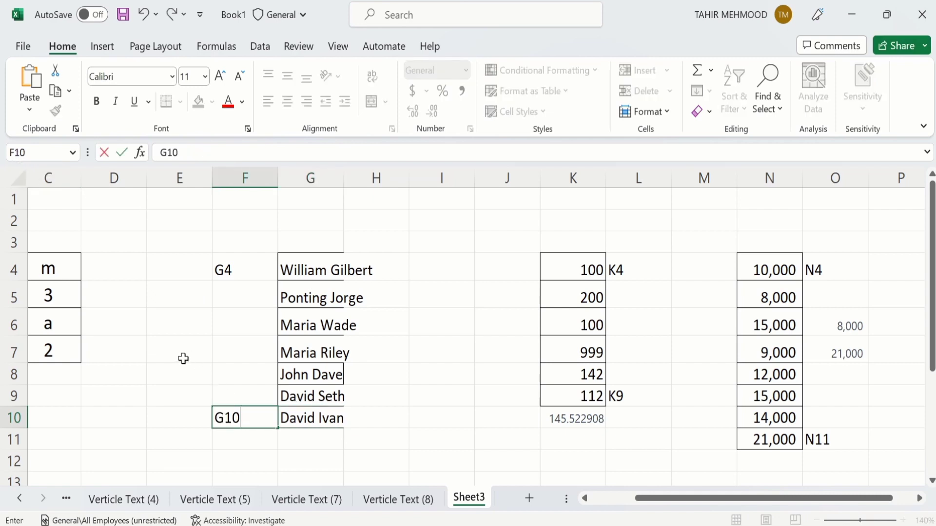
{"action": "left_click", "coordinate": [176, 394]}
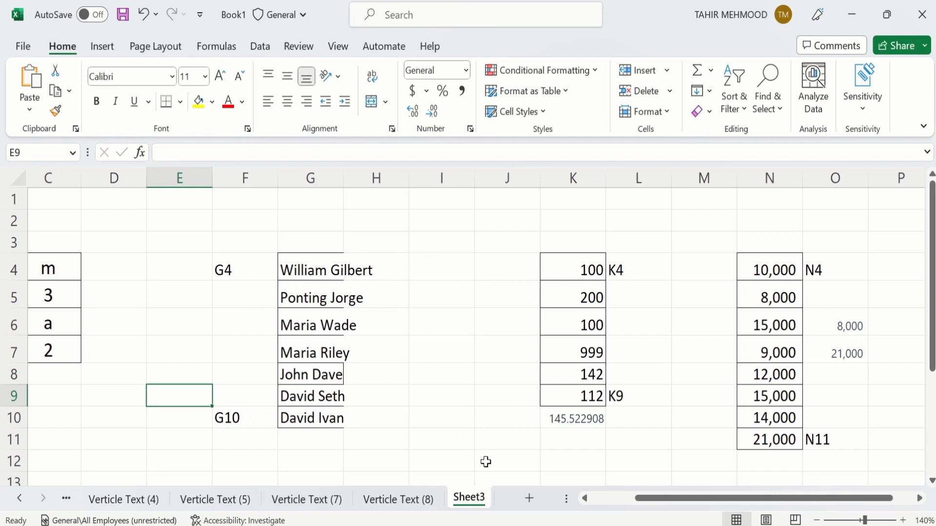
- Switch to ChatGPT and write "I am interested to separate full name in first and last name in separate column. The cell that contain full name rage from"
{"action": "left_click", "coordinate": [712, 463]}
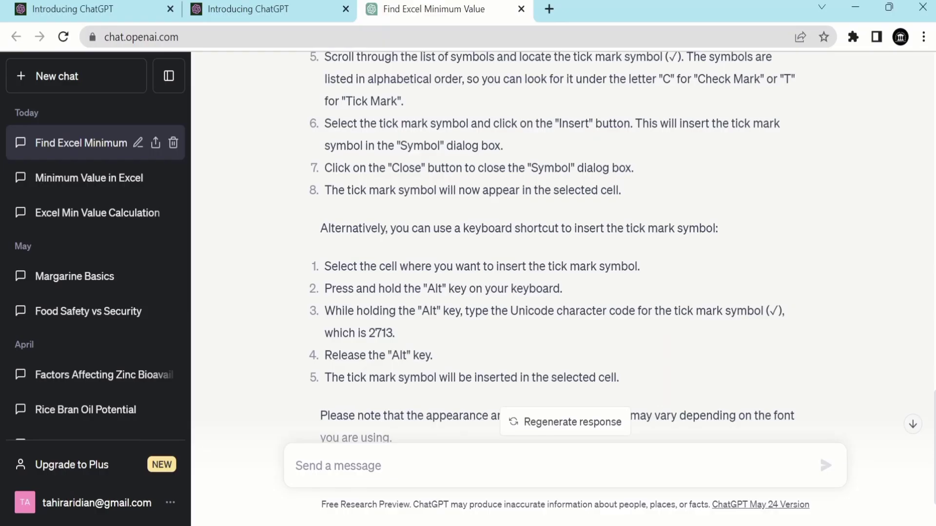
{"action": "scroll", "coordinate": [363, 462], "scroll_direction": "down", "scroll_amount": 6}
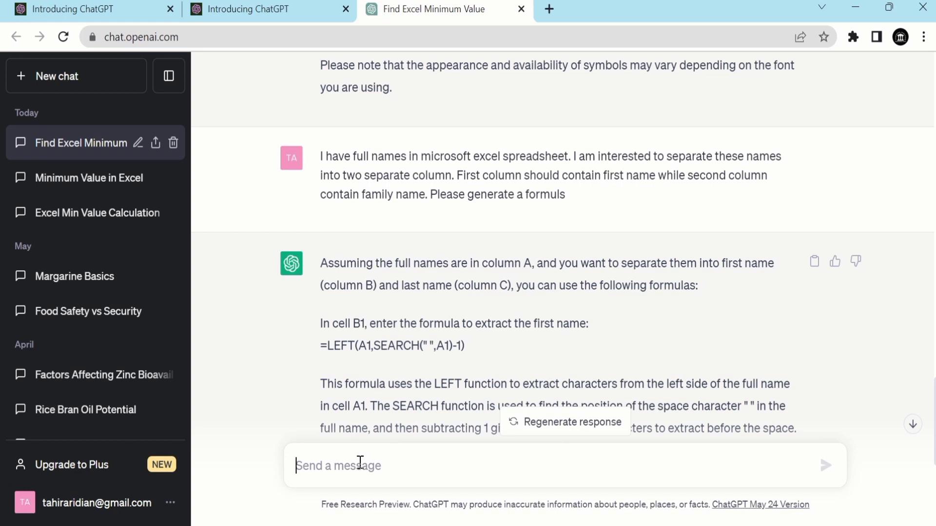
{"action": "type", "text": "I am "}
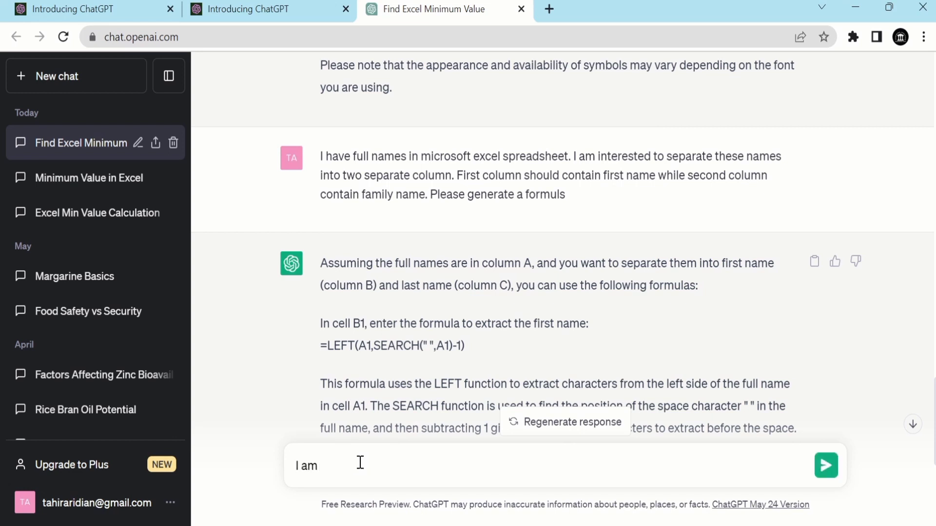
{"action": "type", "text": "interested to"}
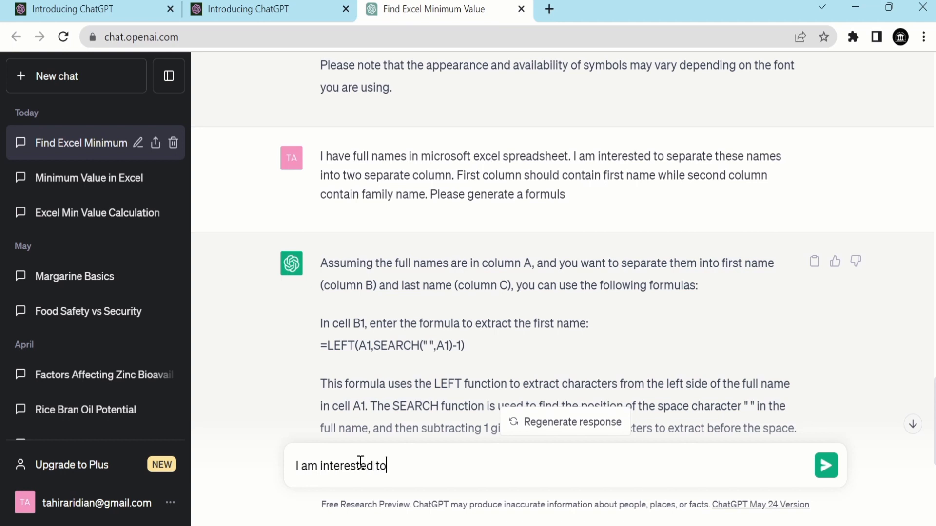
{"action": "type", "text": " separate full nam"}
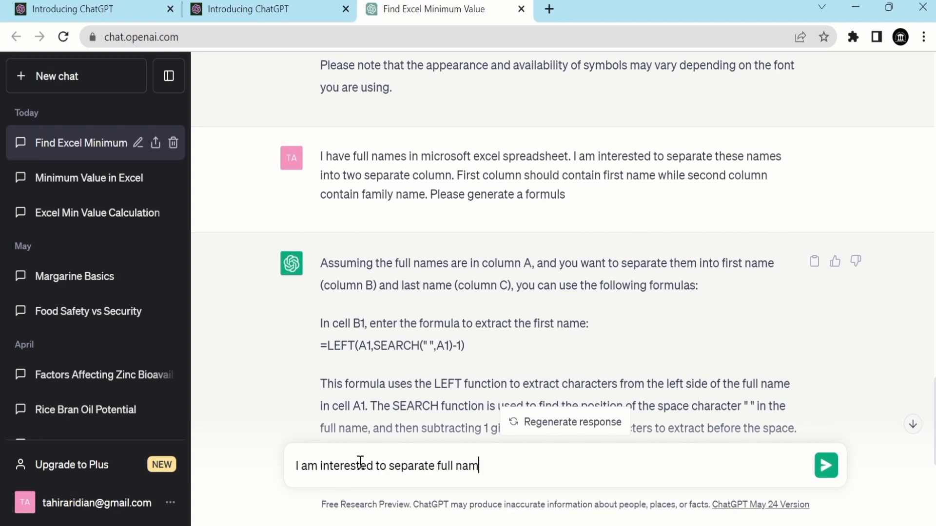
{"action": "type", "text": "e in first and las"}
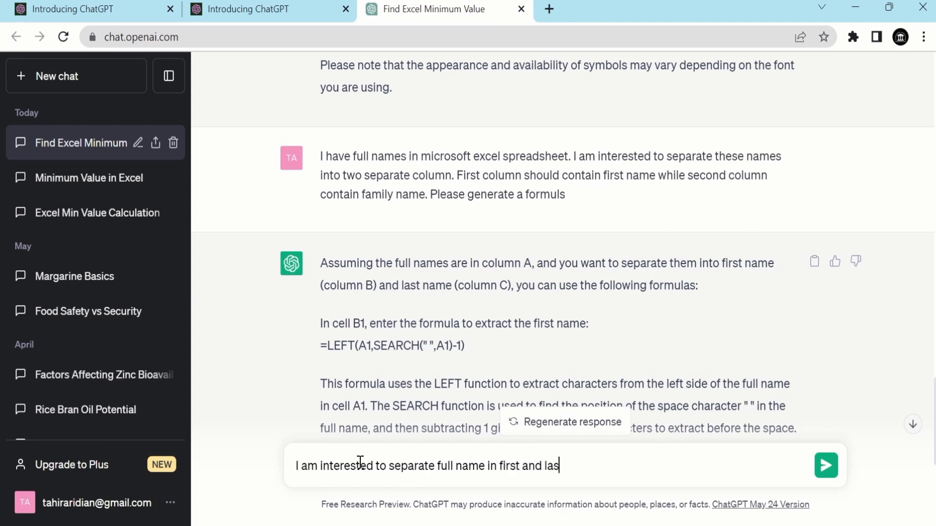
{"action": "type", "text": "t name in separate"}
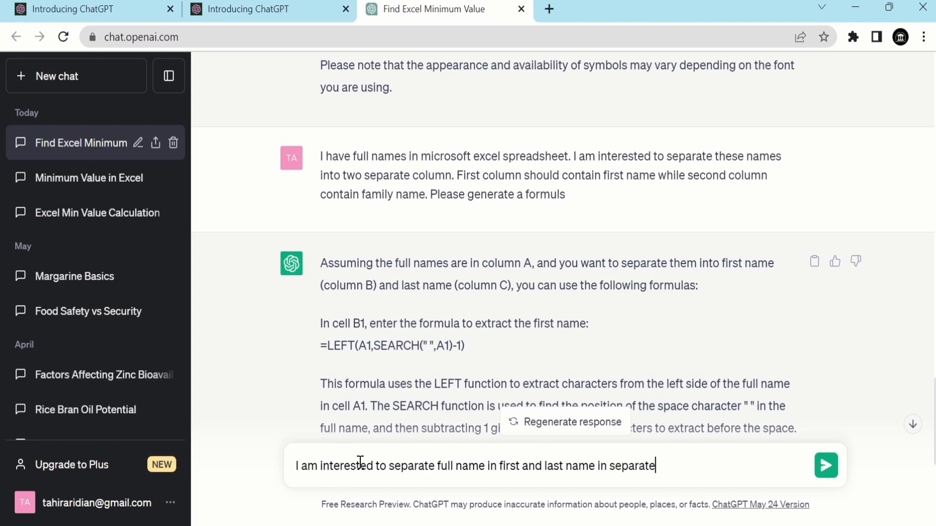
{"action": "type", "text": " column. The"}
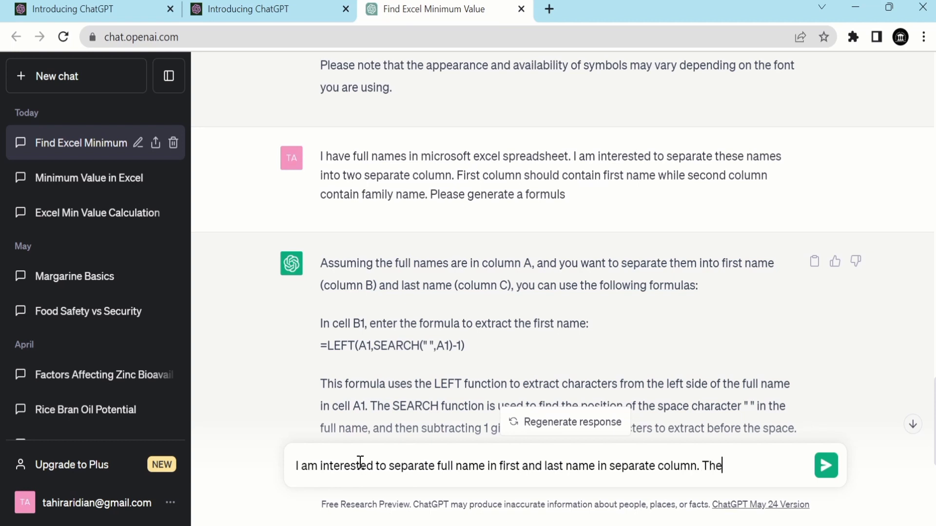
{"action": "type", "text": " cell that con"}
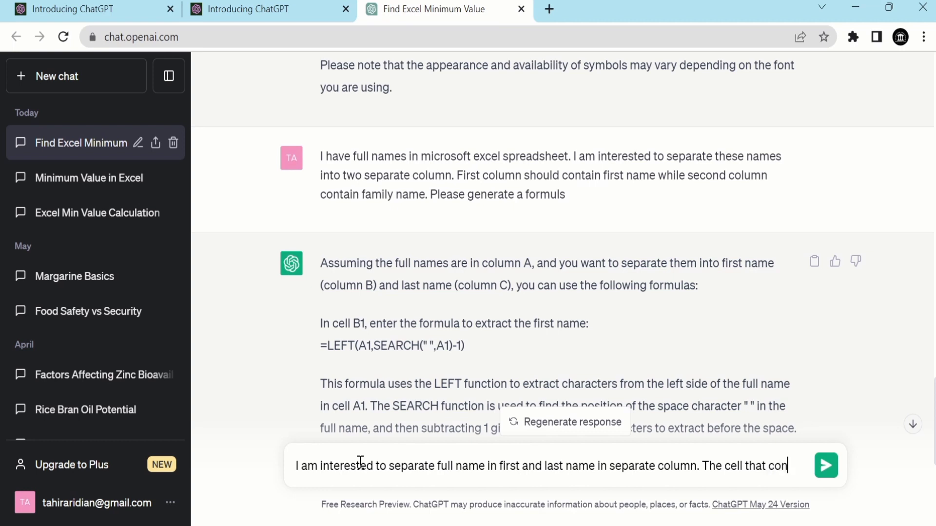
{"action": "type", "text": "tain"}
{"action": "type", "text": " full nam"}
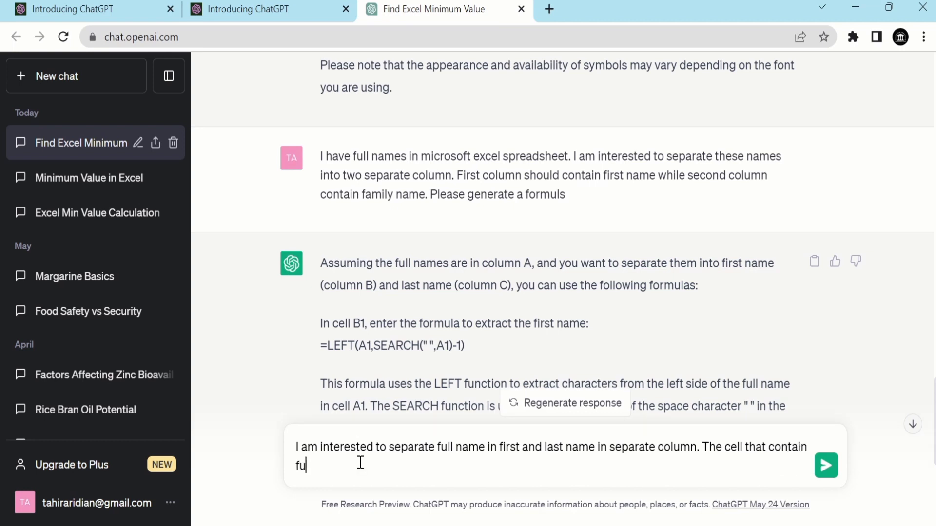
{"action": "type", "text": "e rage from"}
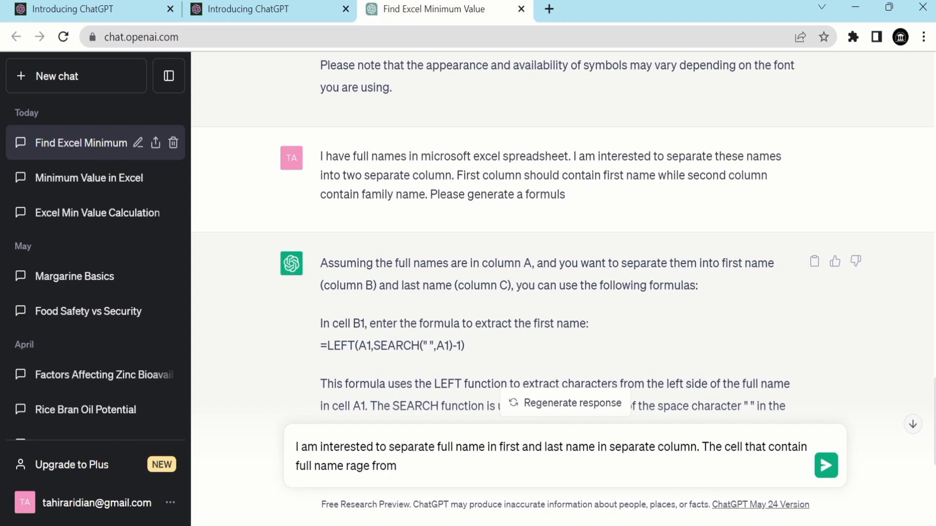
- Complete the message with "G4 to G10. Please generate a formula to separate full name into first and last name in separate column" and send it
{"action": "key", "text": "alt+Tab"}
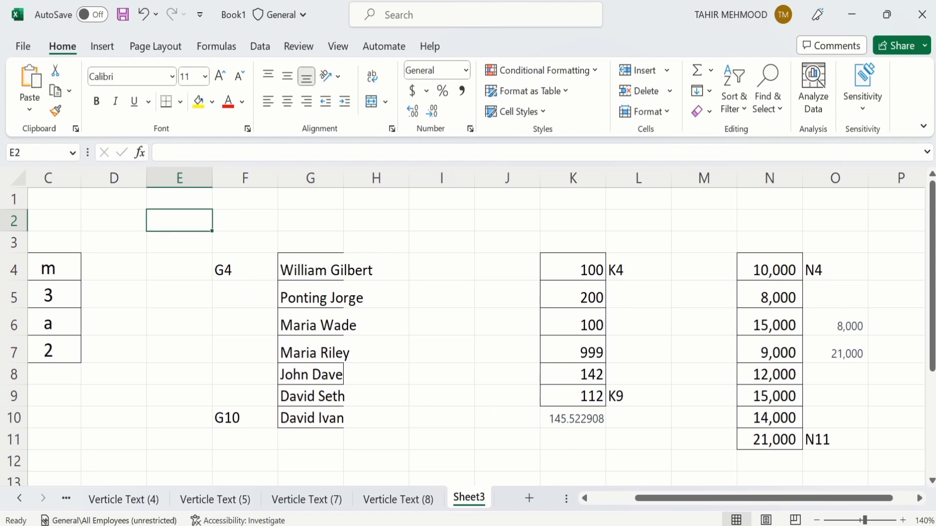
{"action": "key", "text": "alt+Tab"}
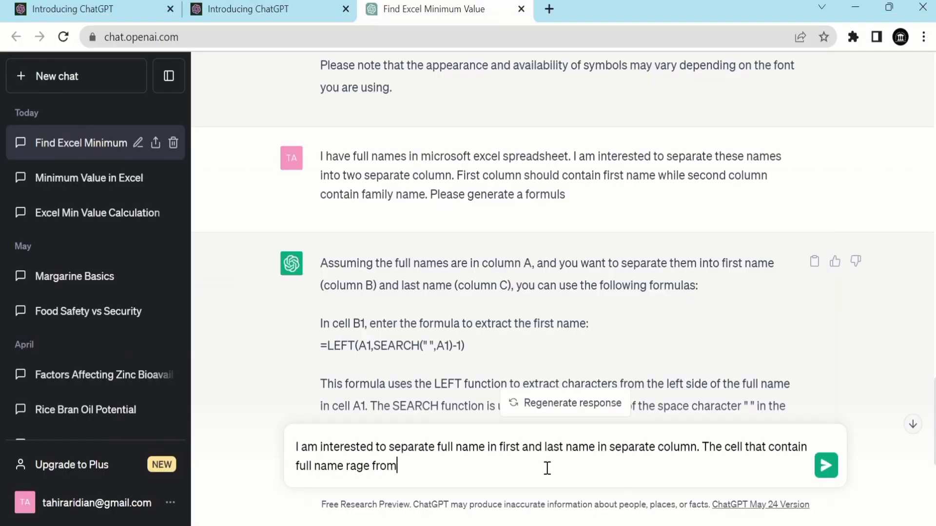
{"action": "type", "text": "G4 to G10. Pl"}
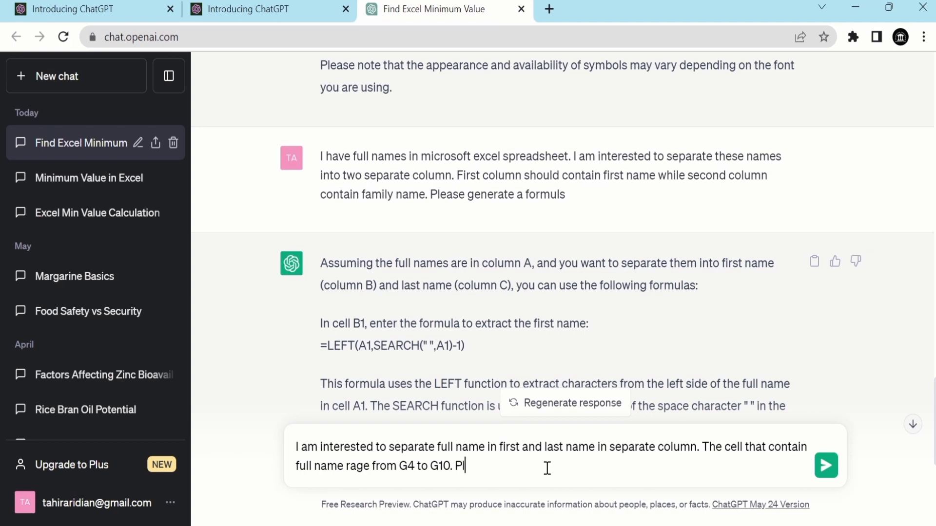
{"action": "type", "text": "ease generate a for"}
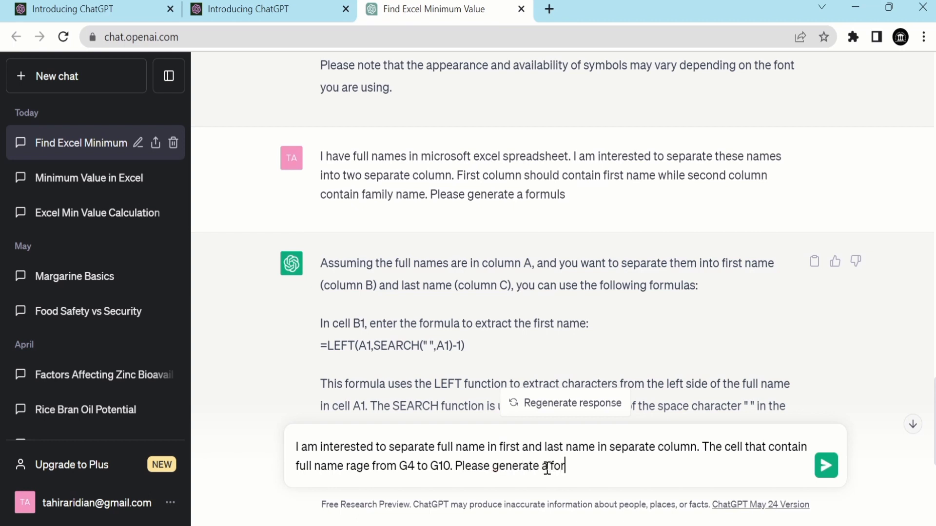
{"action": "type", "text": "mula to separate"}
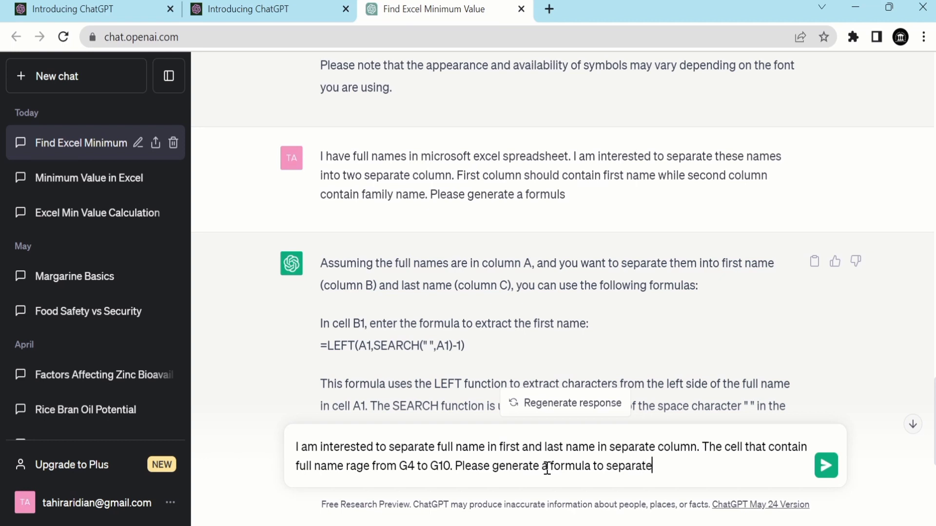
{"action": "type", "text": " full name into "}
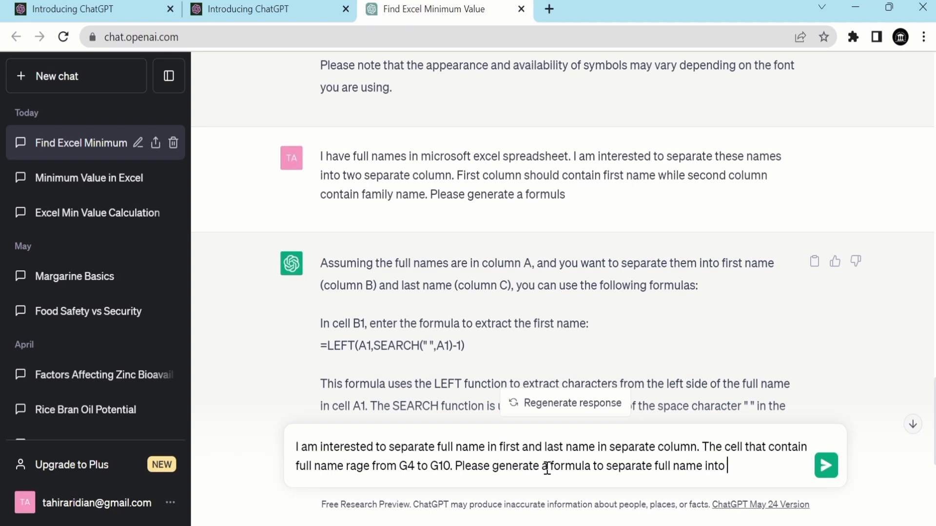
{"action": "type", "text": "first and last"}
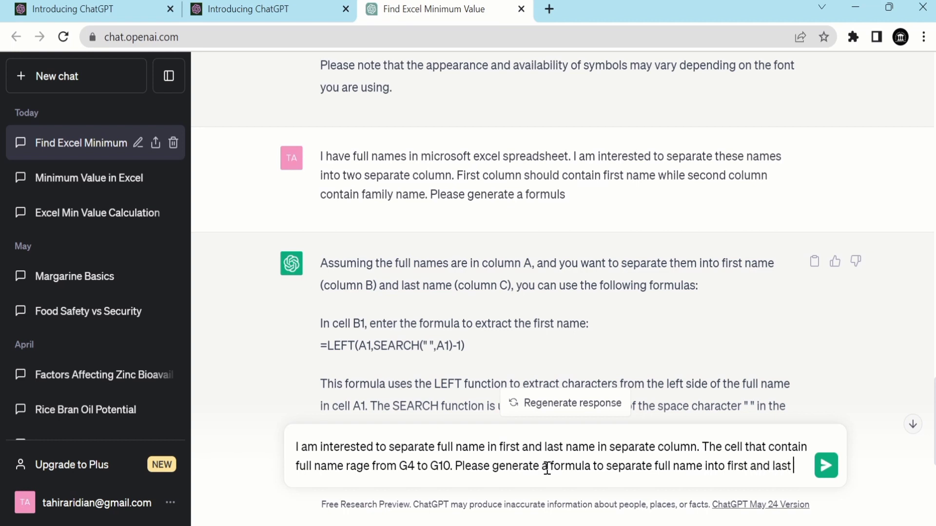
{"action": "type", "text": " name in s"}
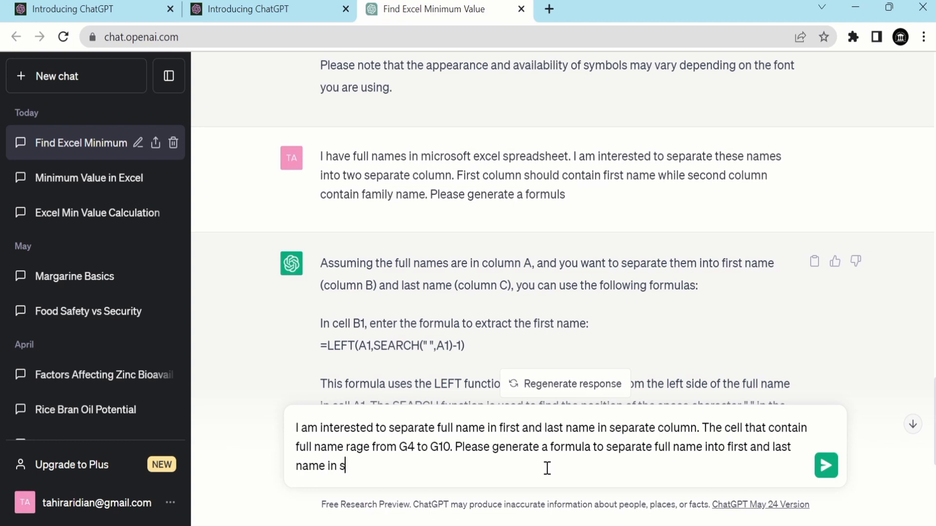
{"action": "type", "text": "eparate column"}
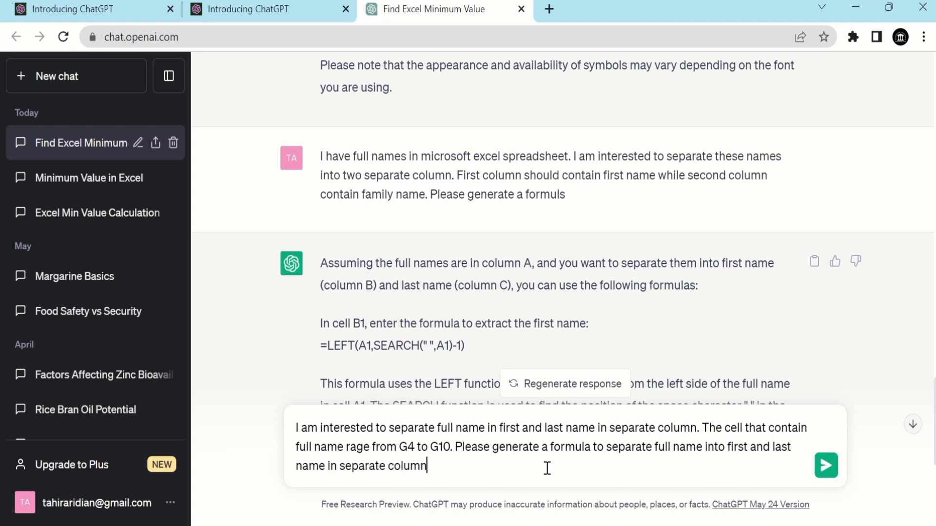
{"action": "left_click", "coordinate": [827, 467]}
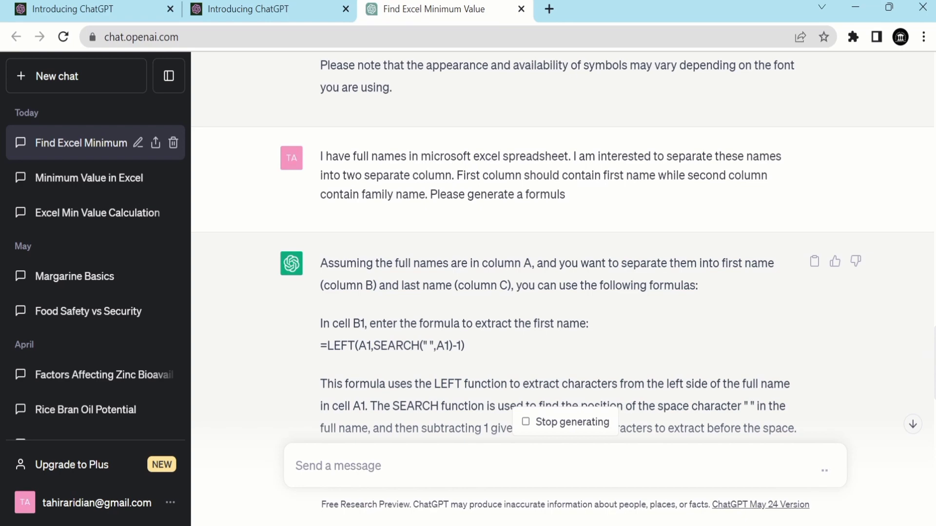
- Copy the first-name formula =LEFT(G4,SEARCH(" ",G4)-1) from ChatGPT's new response
{"action": "scroll", "coordinate": [934, 365], "scroll_direction": "down", "scroll_amount": 7}
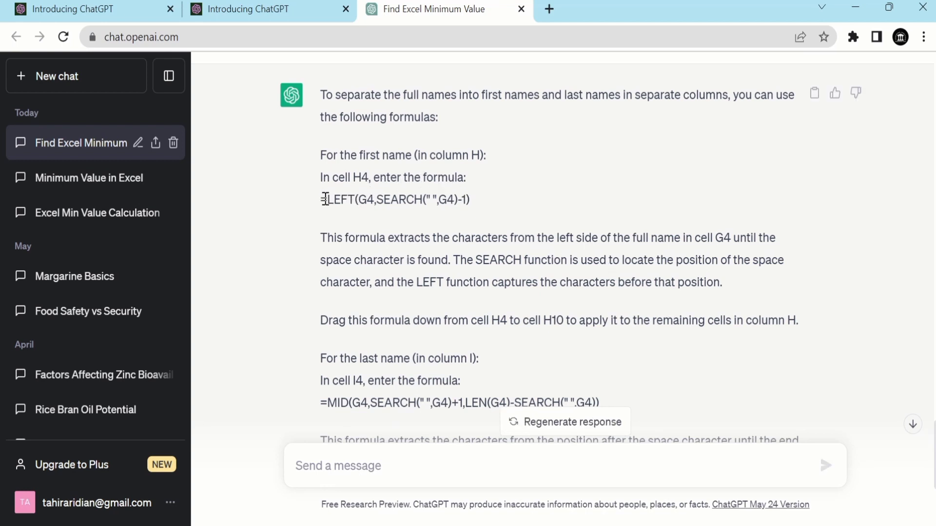
{"action": "left_click_drag", "start_coordinate": [321, 200], "coordinate": [472, 211]}
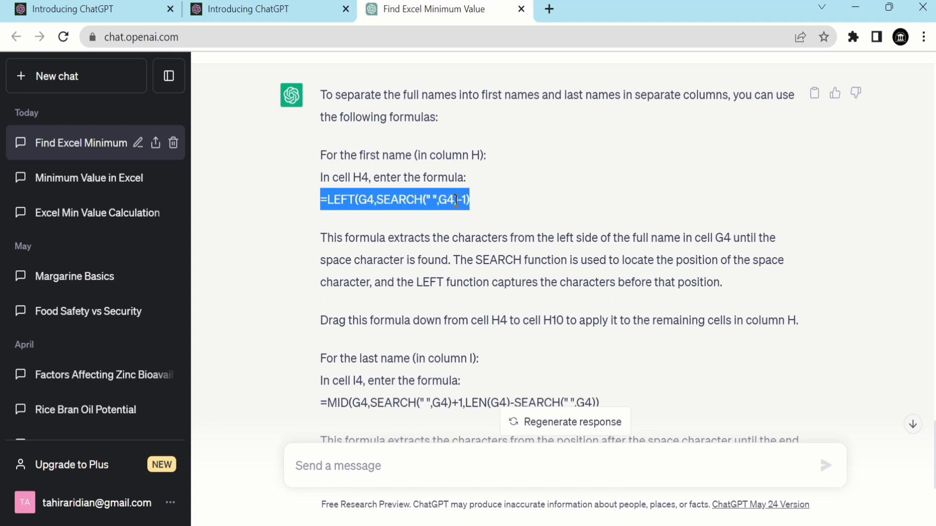
{"action": "right_click", "coordinate": [473, 201]}
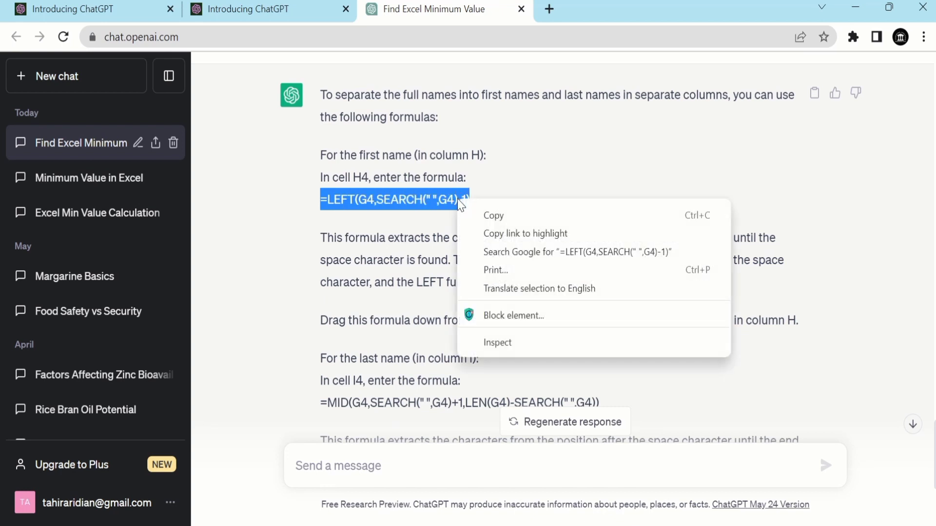
{"action": "left_click", "coordinate": [484, 211]}
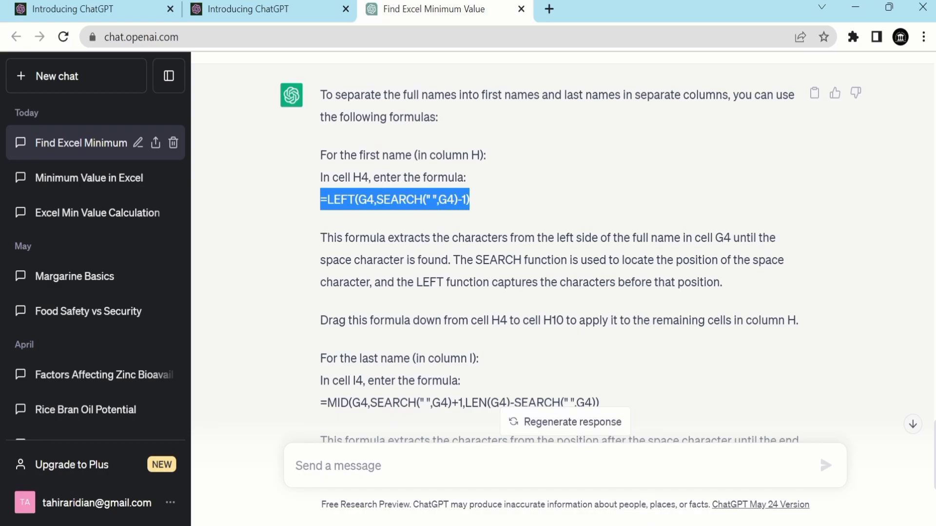
- Switch to the Excel workbook and paste the copied first-name formula into cell I4
{"action": "mouse_move", "coordinate": [651, 524]}
{"action": "left_click", "coordinate": [634, 439]}
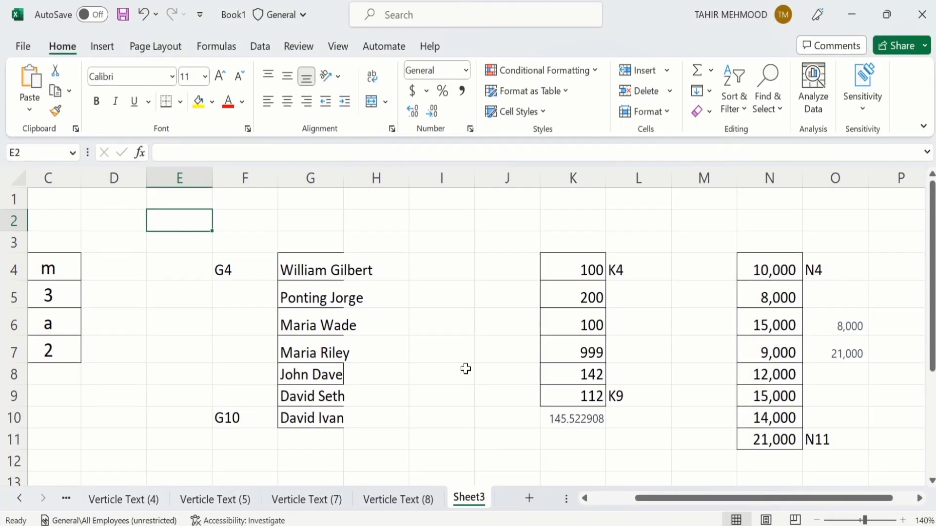
{"action": "left_click", "coordinate": [433, 267]}
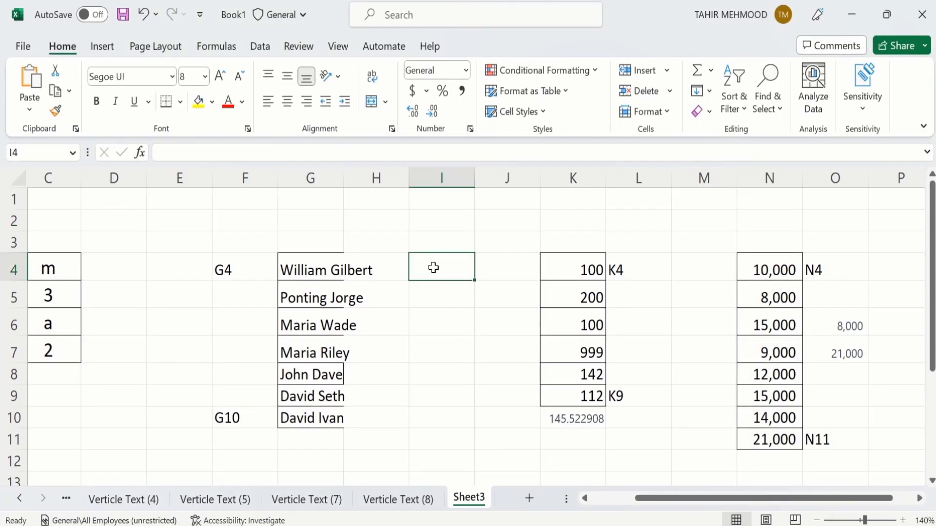
{"action": "right_click", "coordinate": [434, 268]}
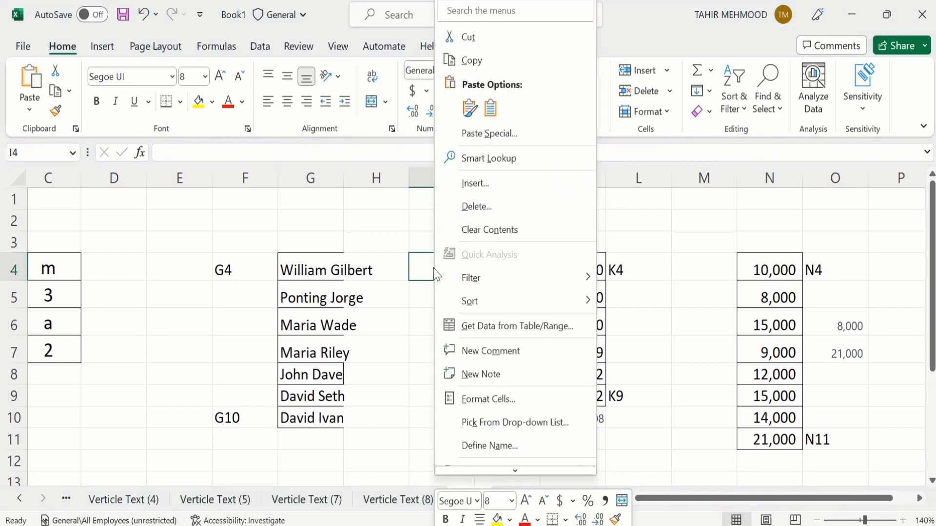
{"action": "left_click", "coordinate": [469, 108]}
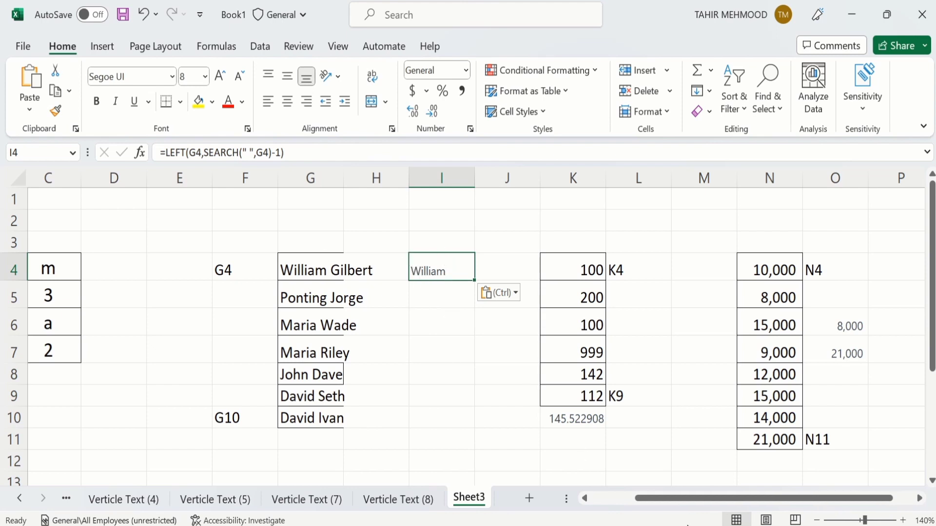
- Switch to ChatGPT and copy the last-name formula =MID(G4,SEARCH(" ",G4)+1,LEN(G4)-SEARCH(" ",G4)) from the response
{"action": "left_click", "coordinate": [681, 525]}
{"action": "scroll", "coordinate": [561, 244], "scroll_direction": "down", "scroll_amount": 5}
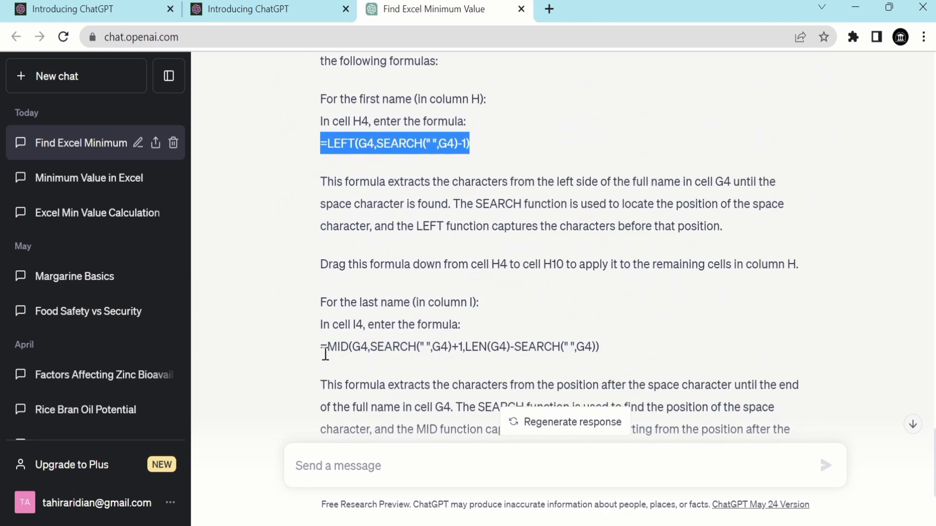
{"action": "left_click_drag", "start_coordinate": [322, 347], "coordinate": [600, 345]}
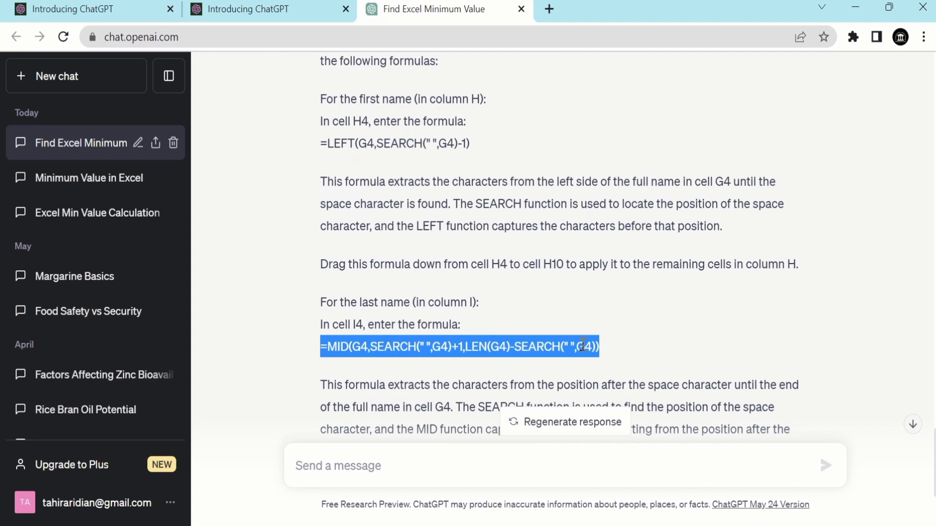
{"action": "right_click", "coordinate": [583, 345]}
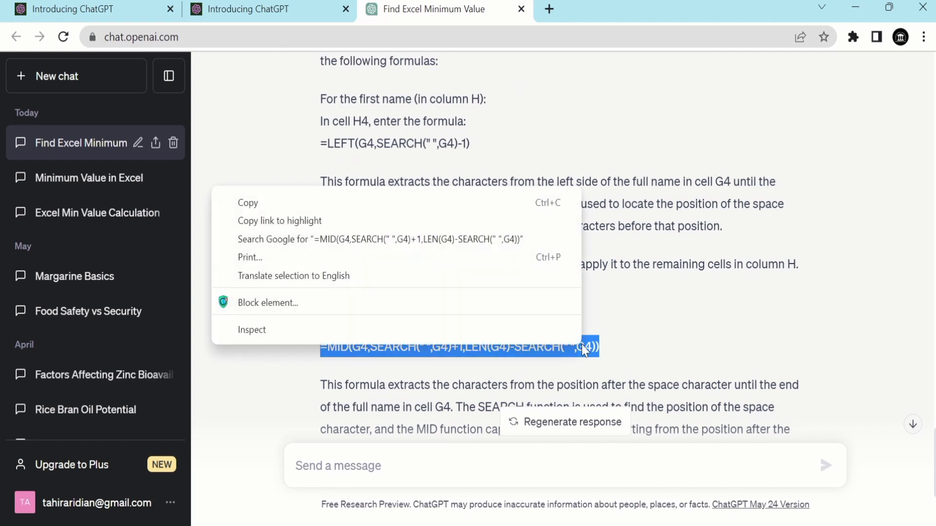
{"action": "left_click", "coordinate": [449, 203]}
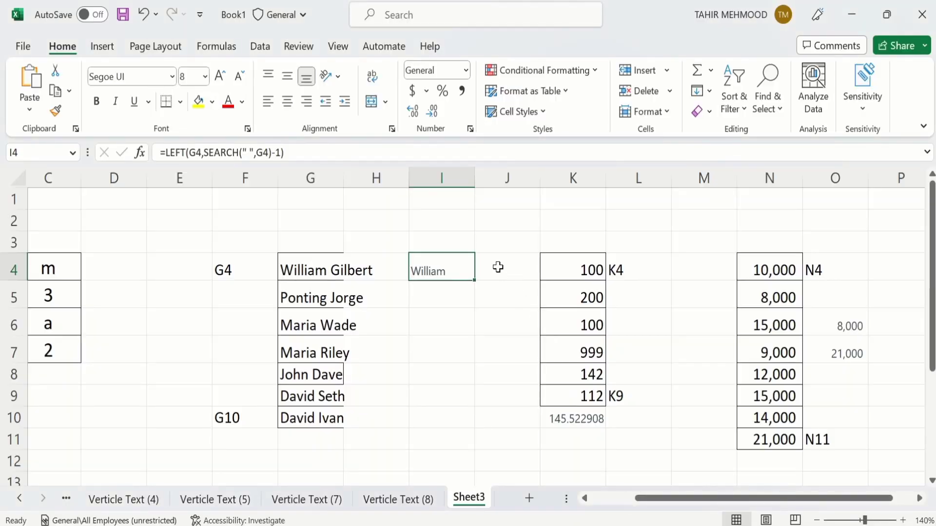
- Paste the copied last-name formula into cell J4, beside the first-name formula
{"action": "left_click", "coordinate": [498, 267]}
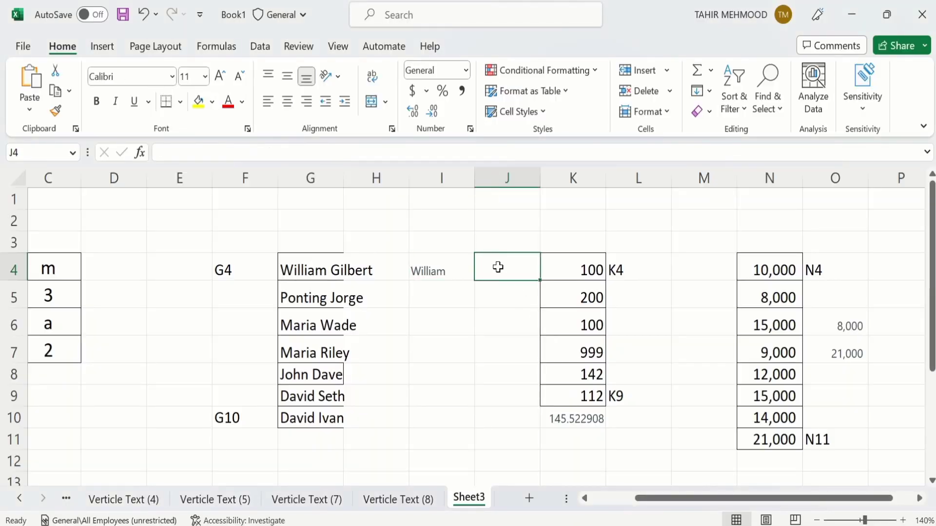
{"action": "right_click", "coordinate": [497, 267]}
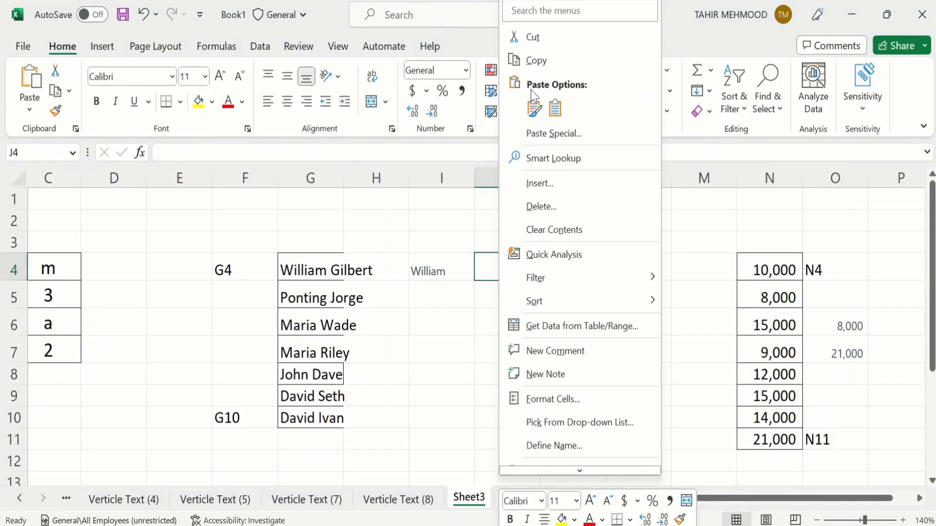
{"action": "left_click", "coordinate": [534, 108]}
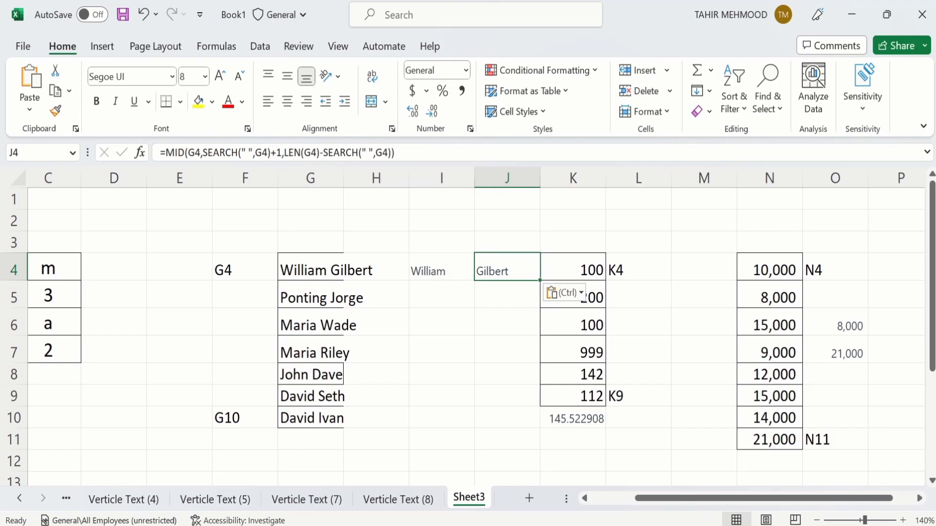
- Switch to ChatGPT to read the rest of the response on extending the name formulas to the remaining rows, and return to the Excel workbook
{"action": "left_click", "coordinate": [721, 461]}
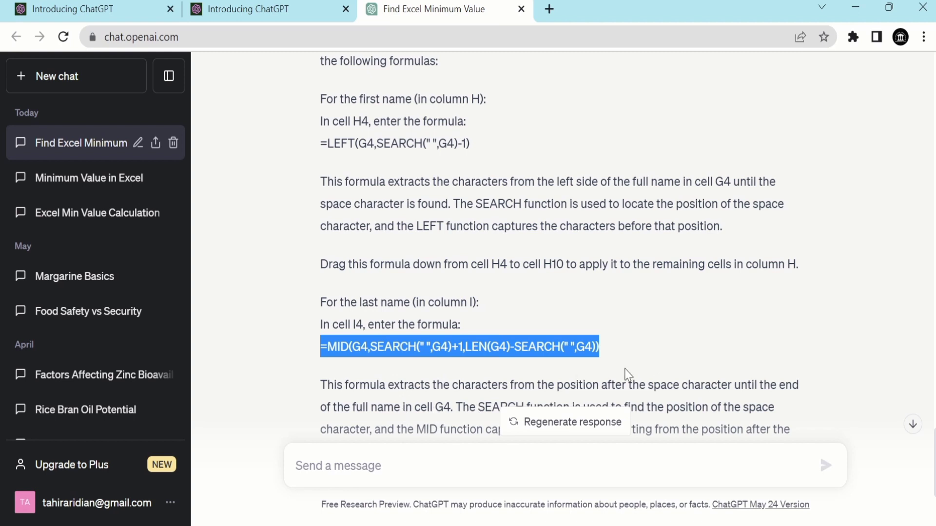
{"action": "scroll", "coordinate": [703, 362], "scroll_direction": "down", "scroll_amount": 1}
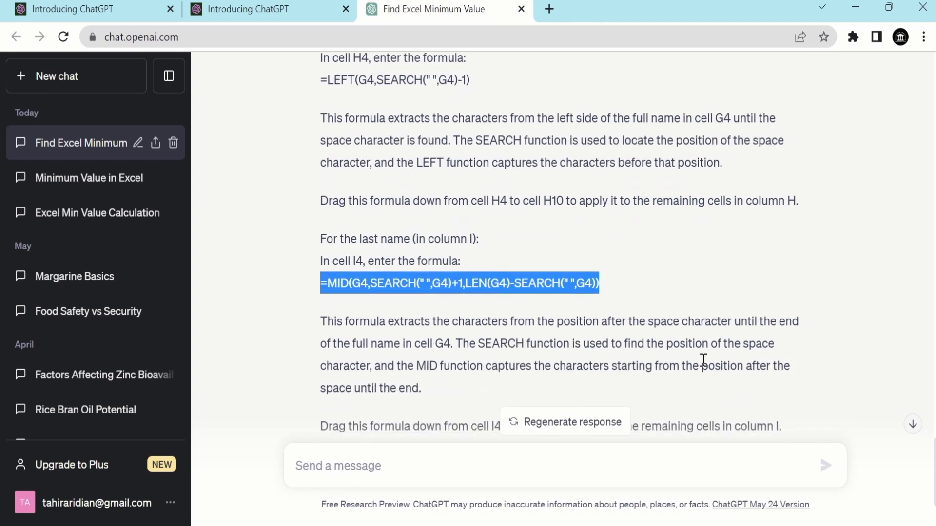
{"action": "scroll", "coordinate": [703, 361], "scroll_direction": "down", "scroll_amount": 1}
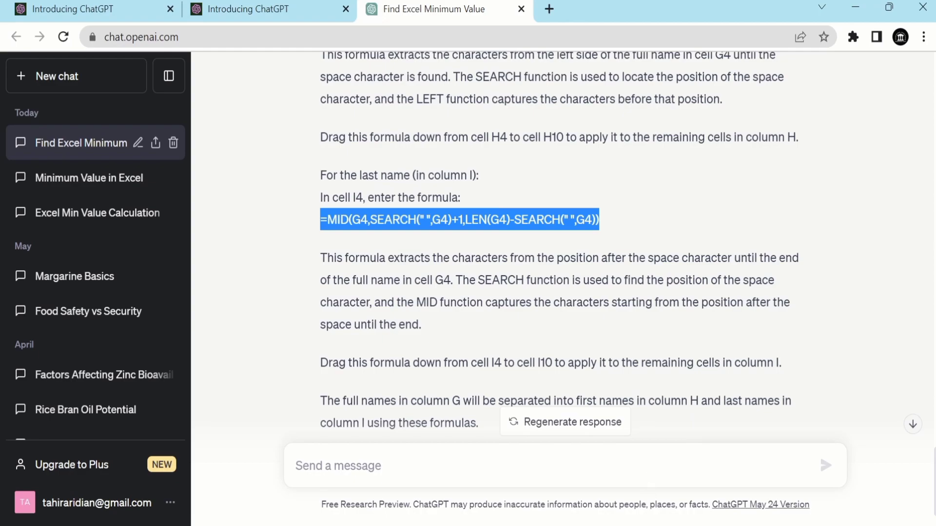
{"action": "left_click", "coordinate": [633, 473]}
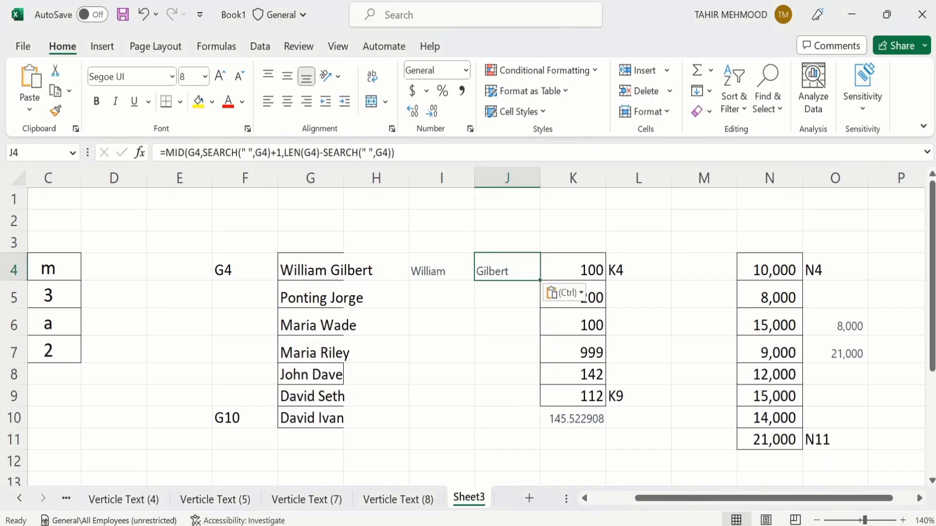
- Fill the first-name formula from I4 down to I10 and the last-name formula from J4 down to J10
{"action": "left_click", "coordinate": [439, 270]}
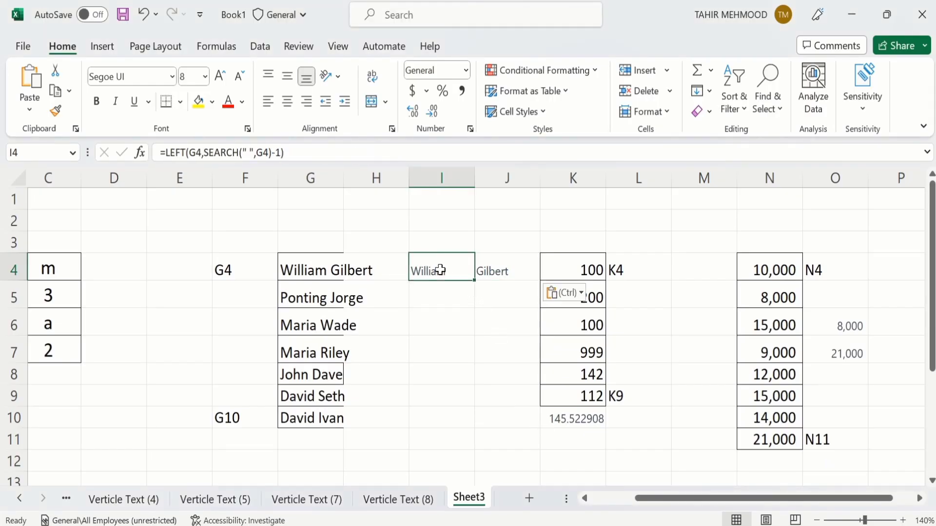
{"action": "double_click", "coordinate": [476, 281]}
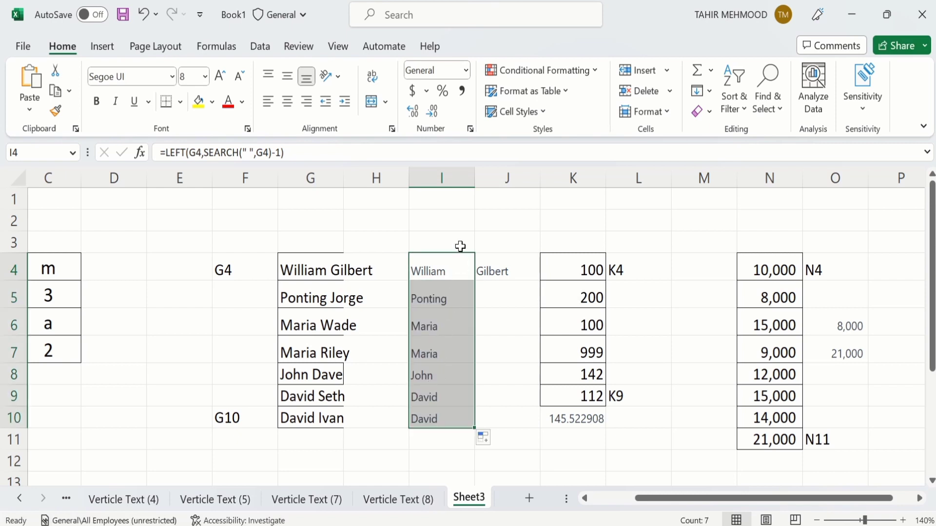
{"action": "left_click", "coordinate": [502, 268]}
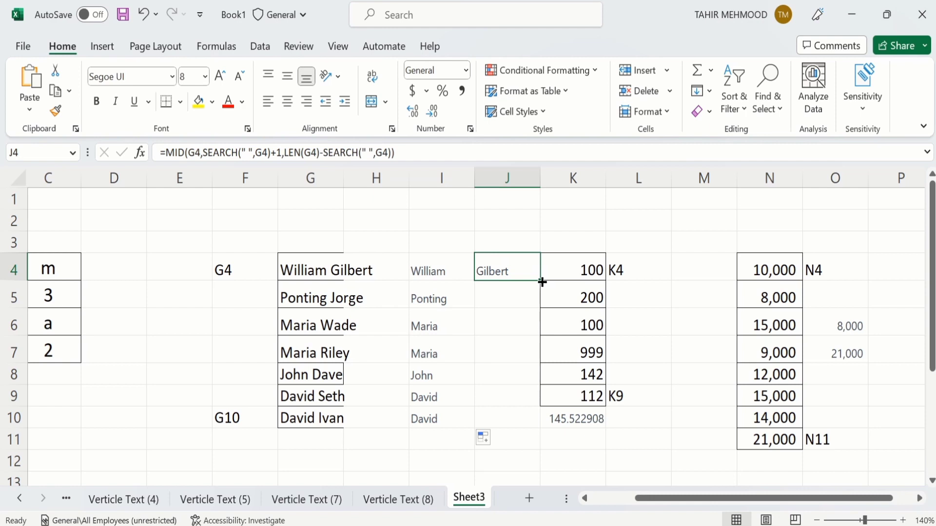
{"action": "left_click_drag", "start_coordinate": [542, 282], "coordinate": [522, 420]}
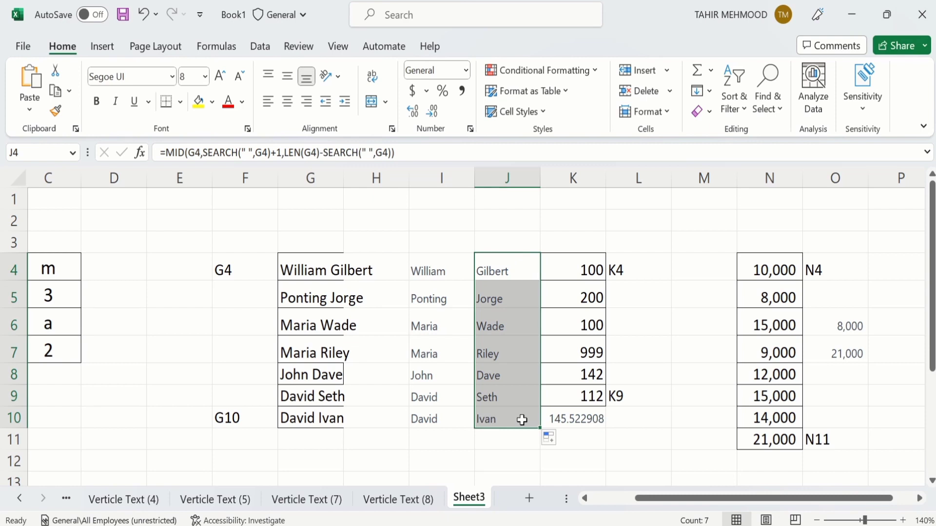